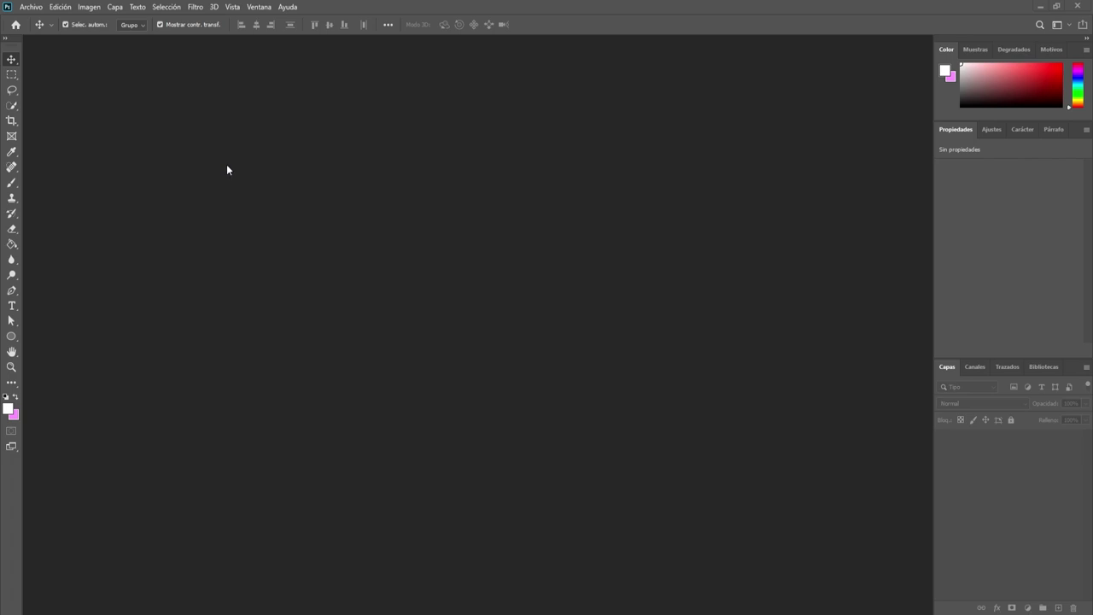
- Open ejemplo1.jpeg from the Ejemplos folder, keeping its embedded colour profile
click(36, 10)
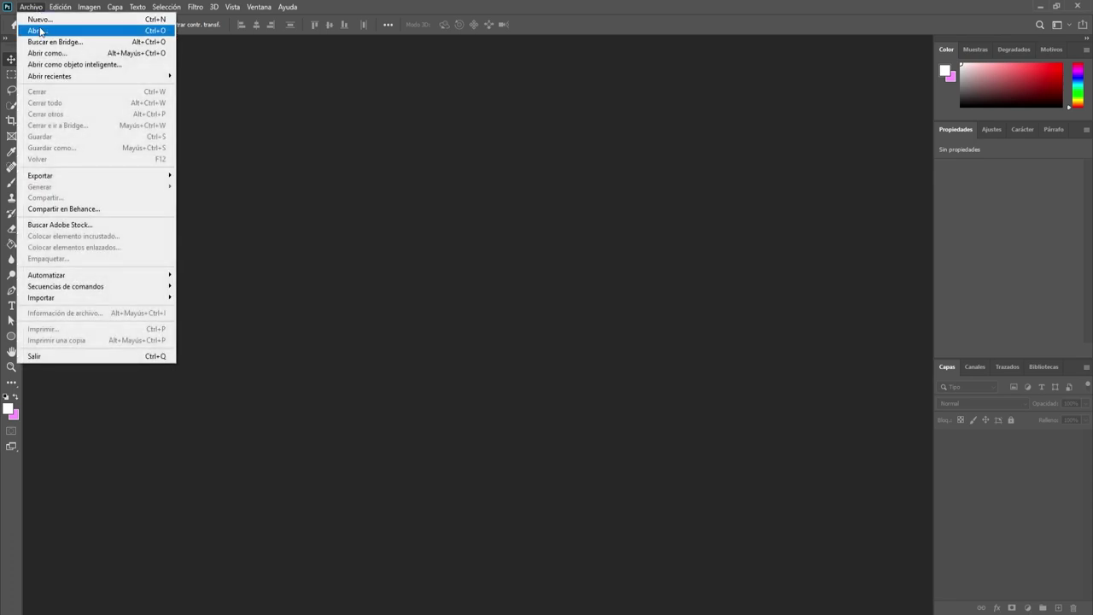
click(39, 31)
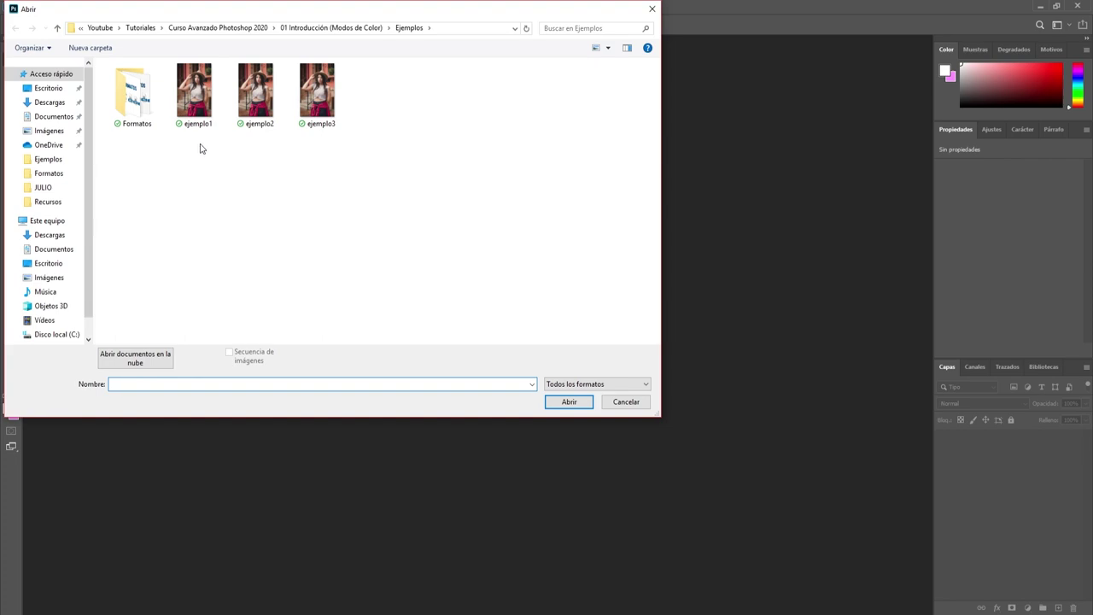
click(195, 94)
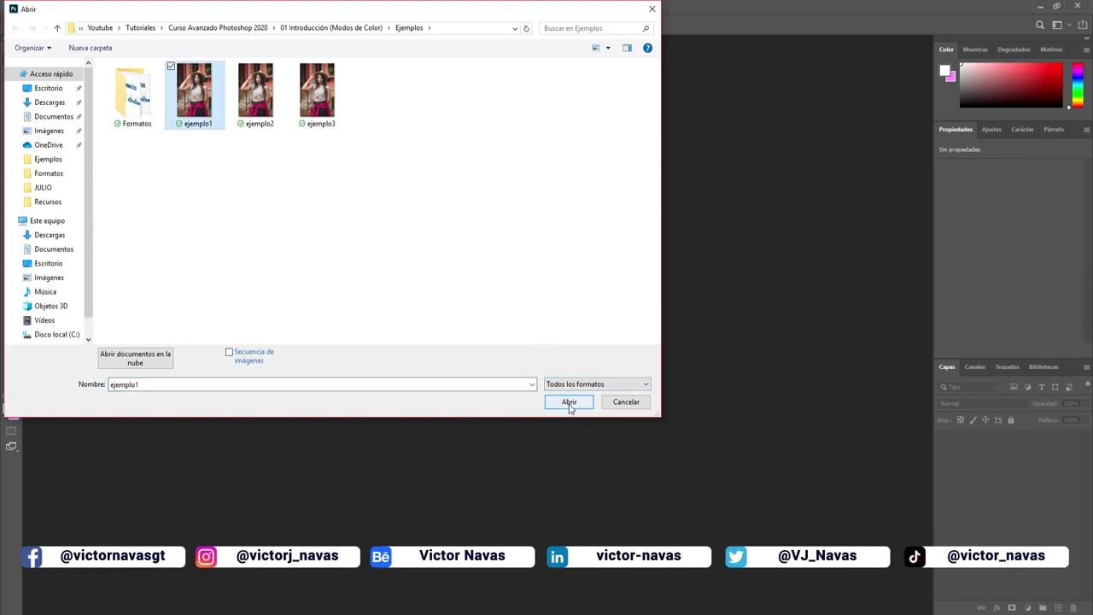
click(570, 403)
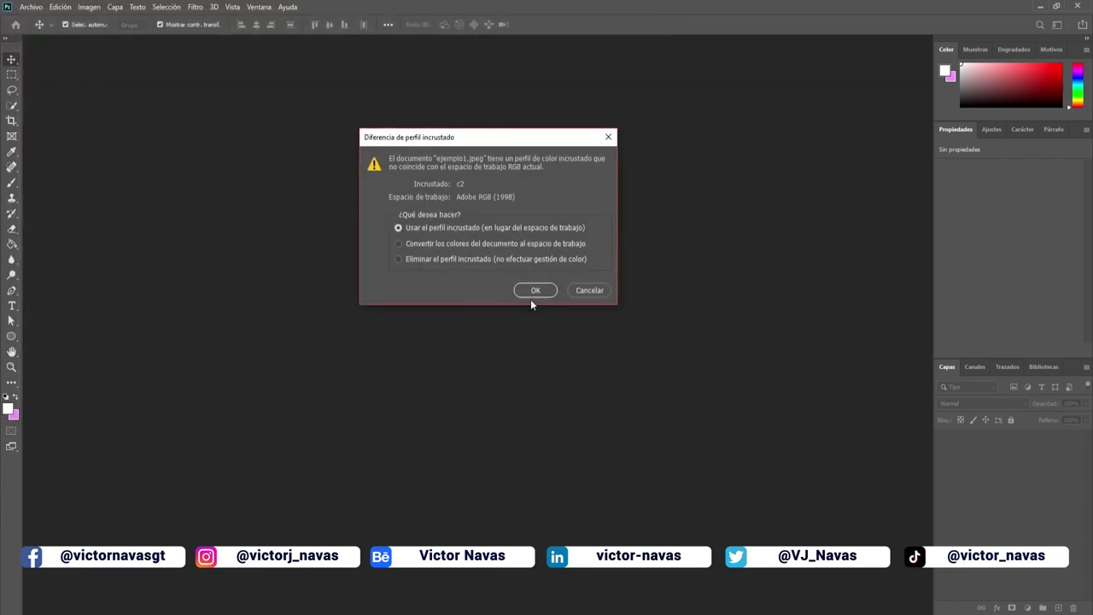
click(534, 290)
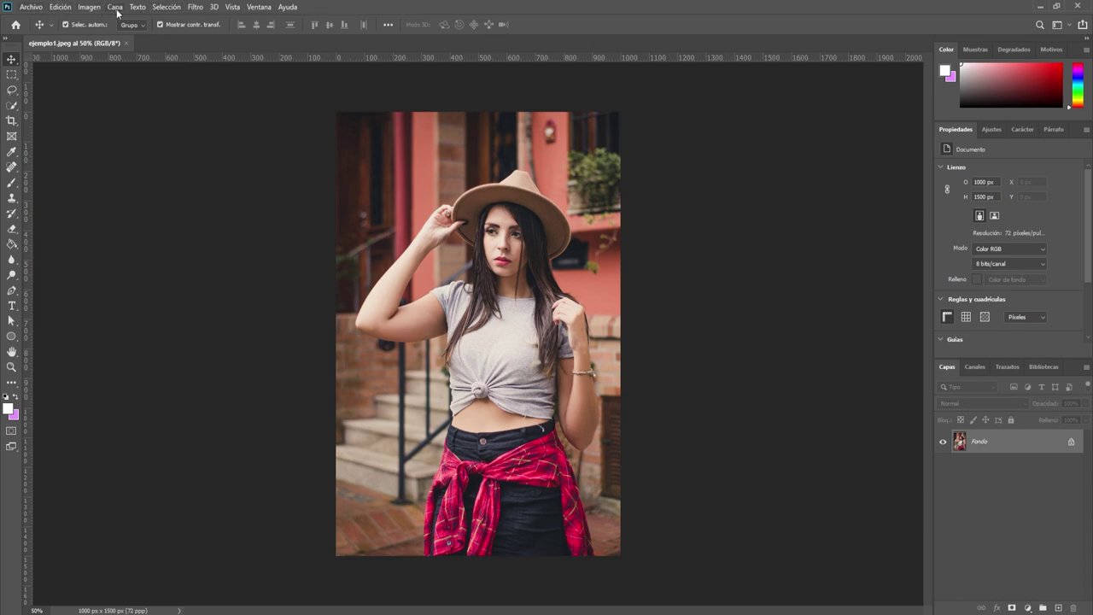
click(196, 7)
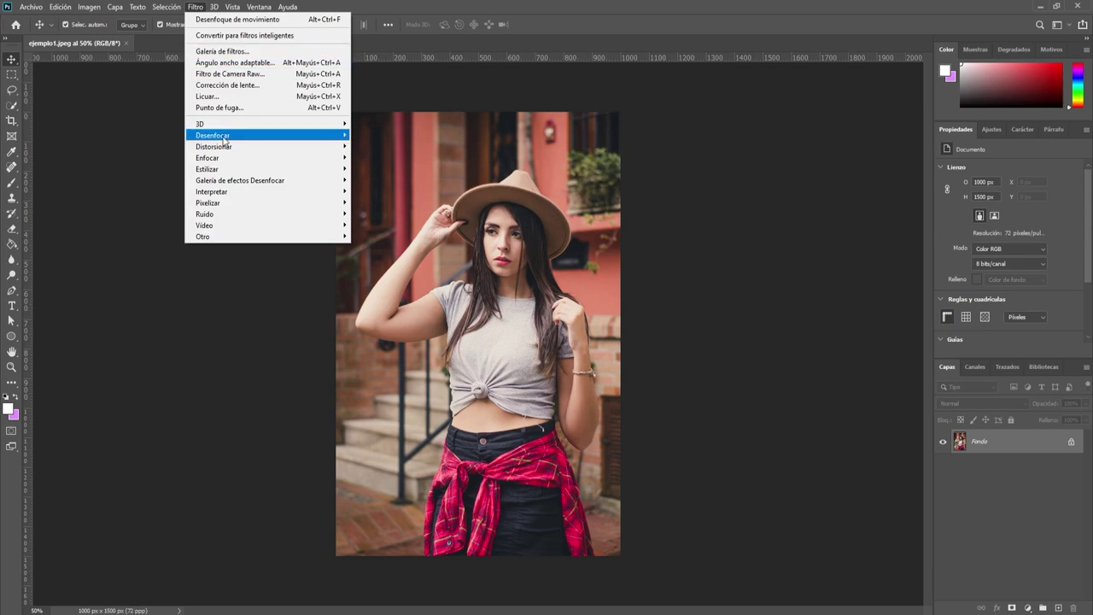
mouse_move(213, 135)
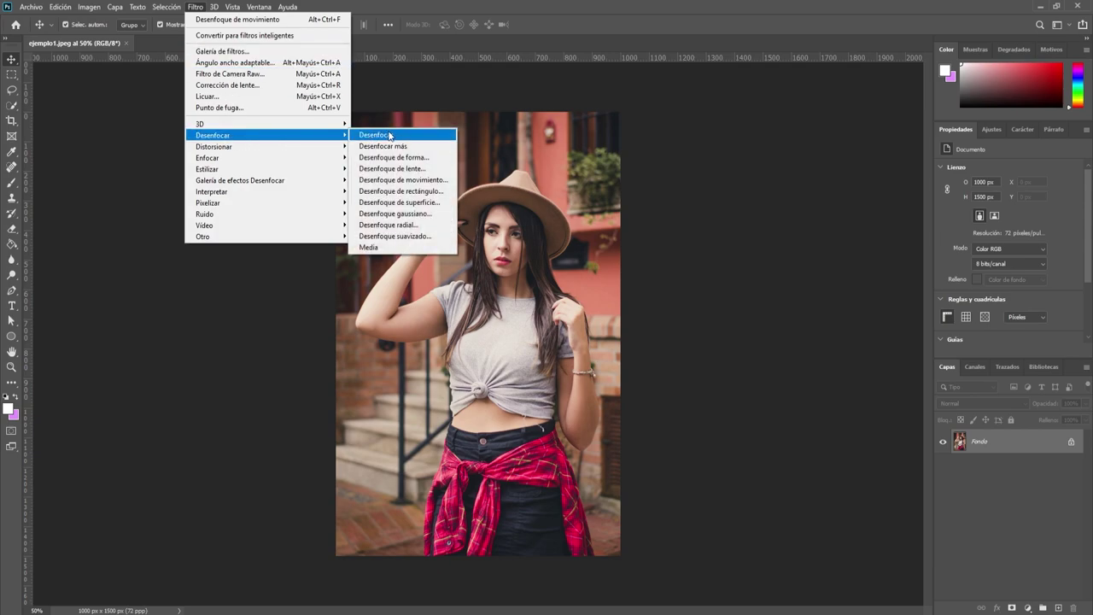
click(404, 186)
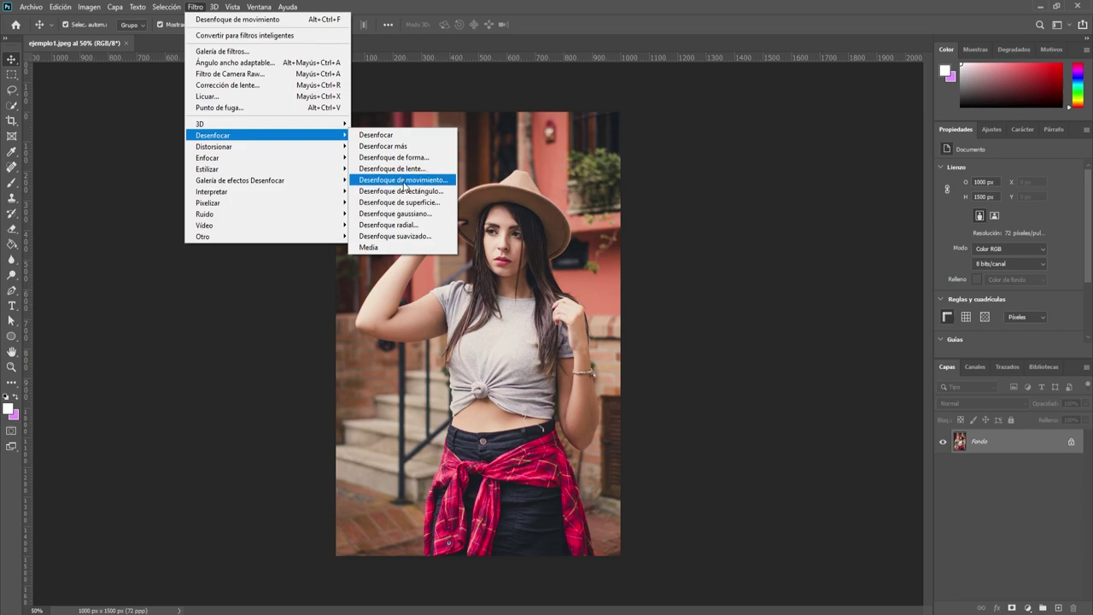
click(404, 186)
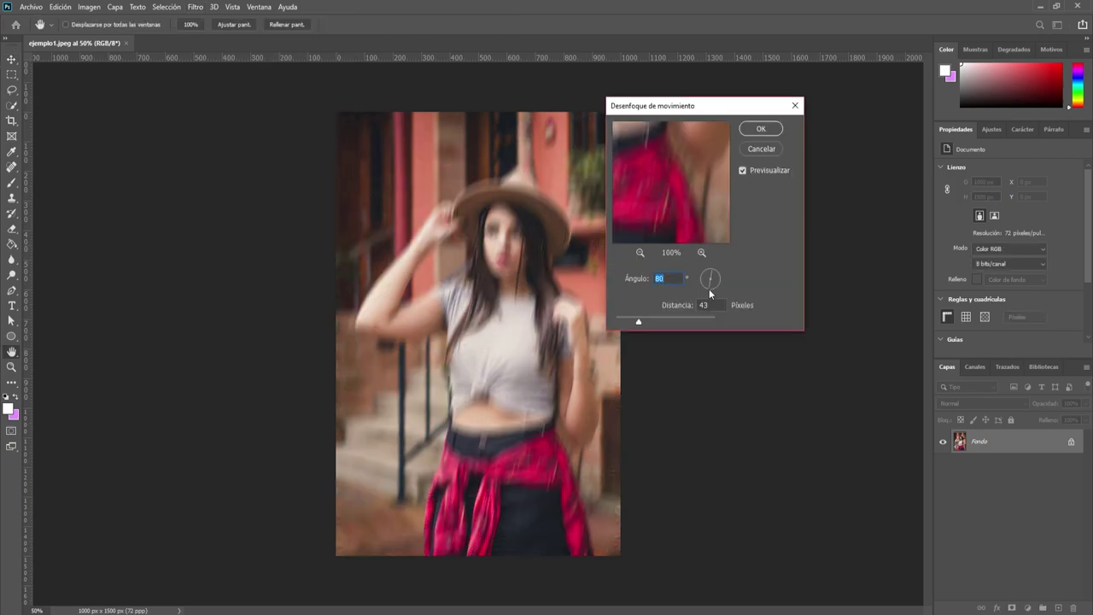
text(0)
text(4)
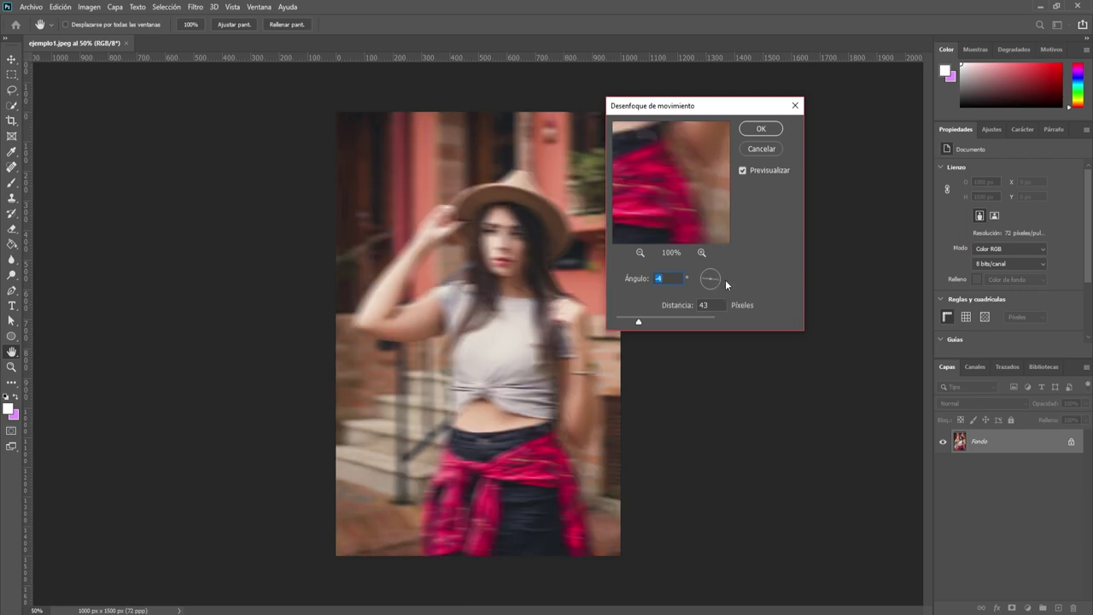
text(7)
drag(720, 277, 722, 279)
drag(639, 323, 653, 321)
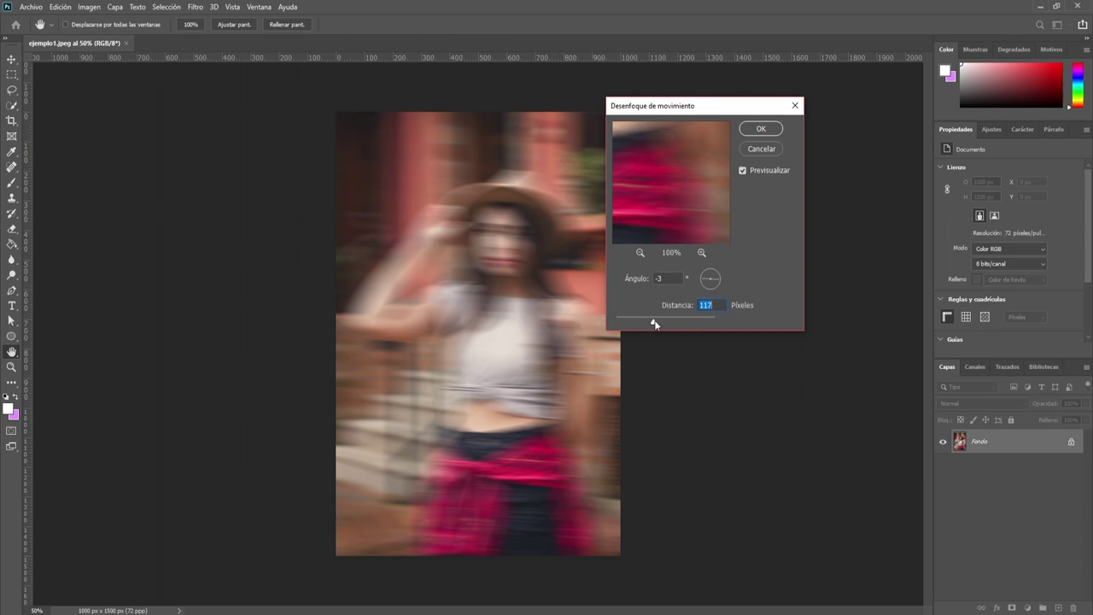
drag(653, 321, 648, 321)
click(754, 148)
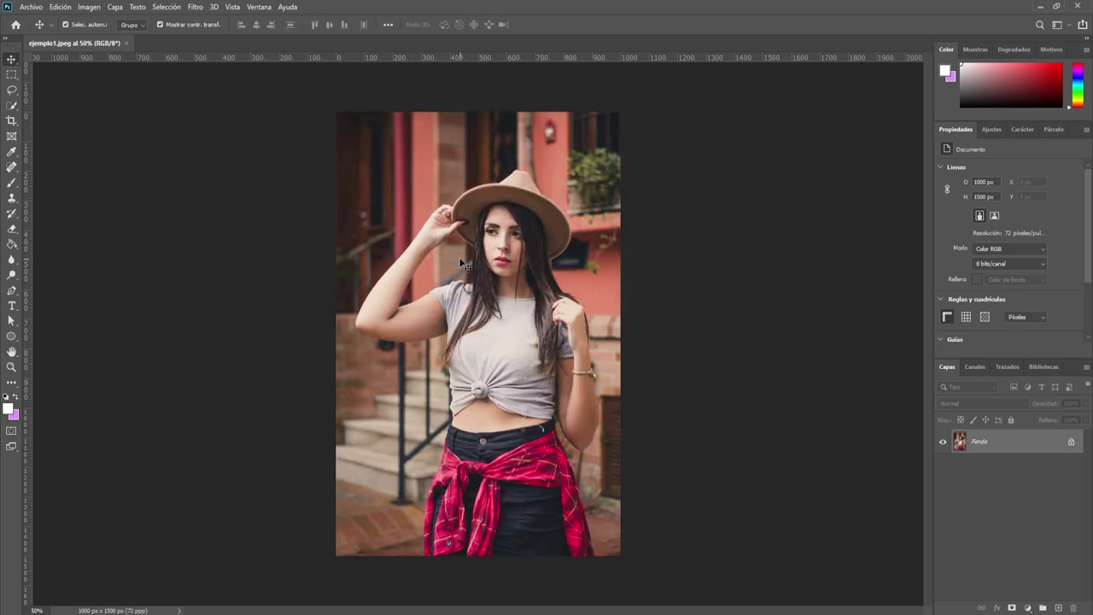
- Set up the Brush tool with a Kyle splatter preset on a new empty layer
click(11, 183)
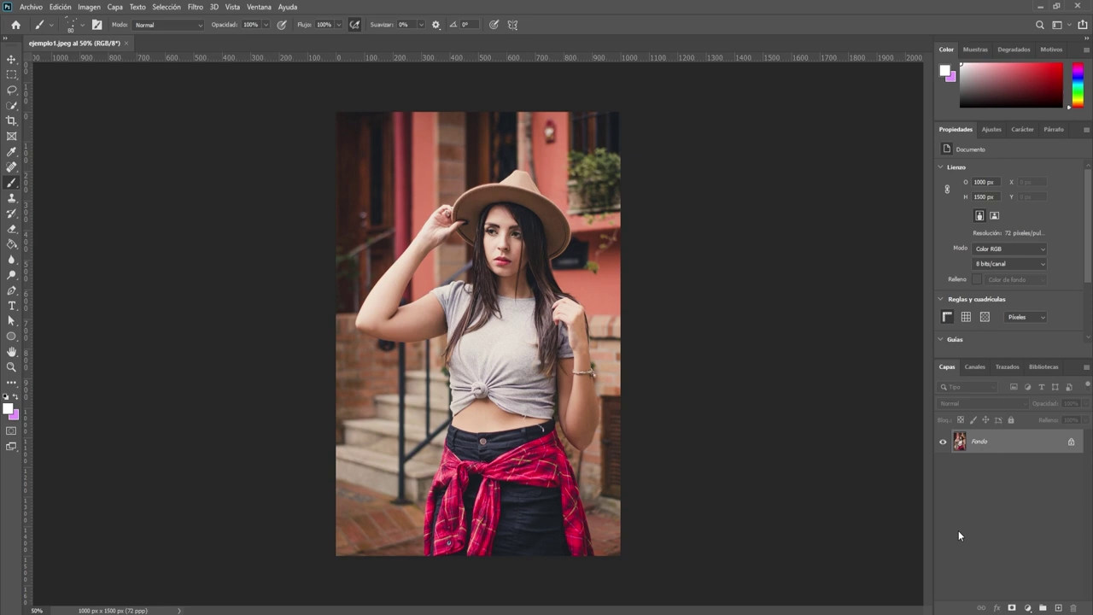
click(1058, 607)
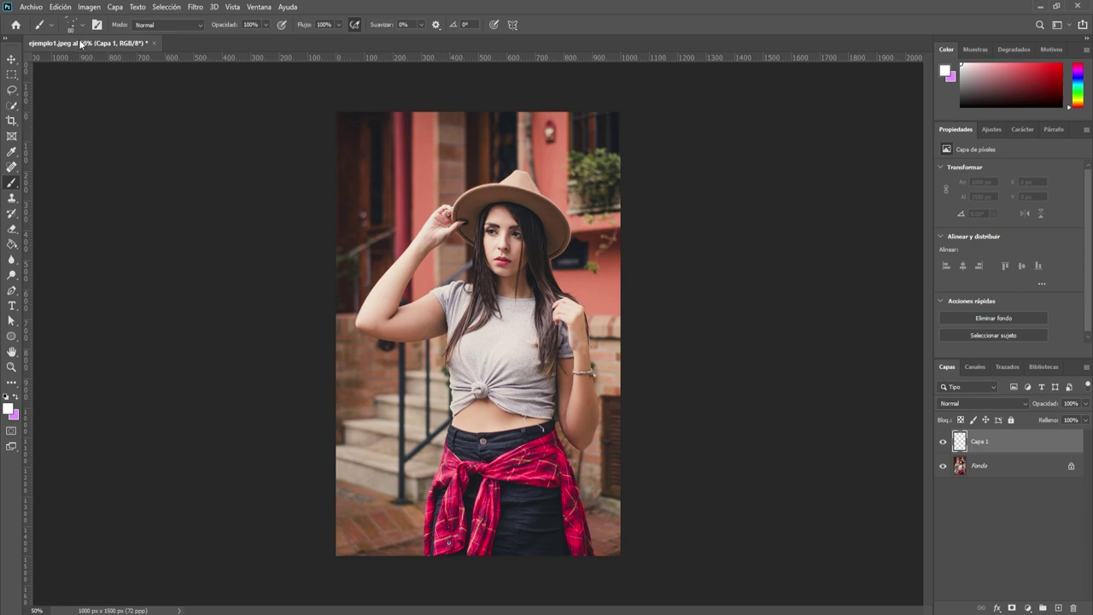
right_click(428, 200)
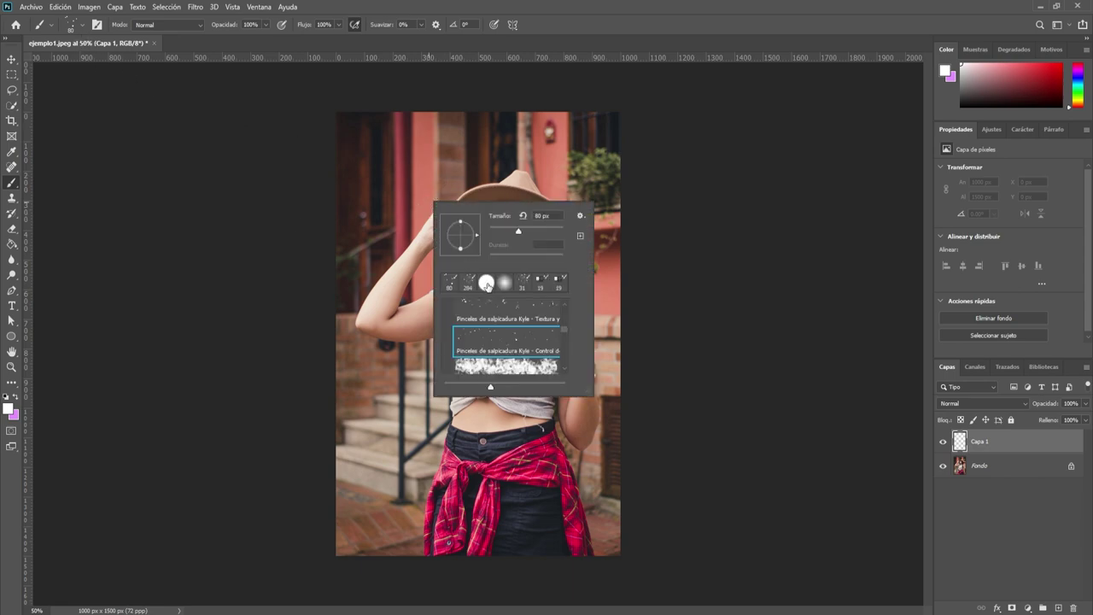
scroll(563, 327, up, 3)
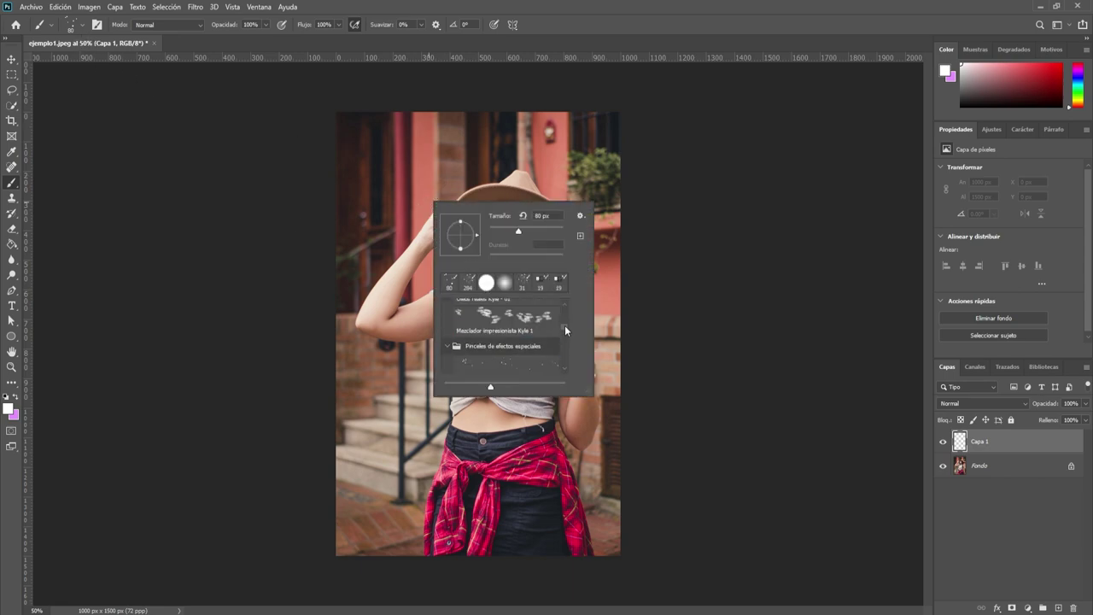
scroll(564, 325, up, 3)
scroll(510, 367, down, 1)
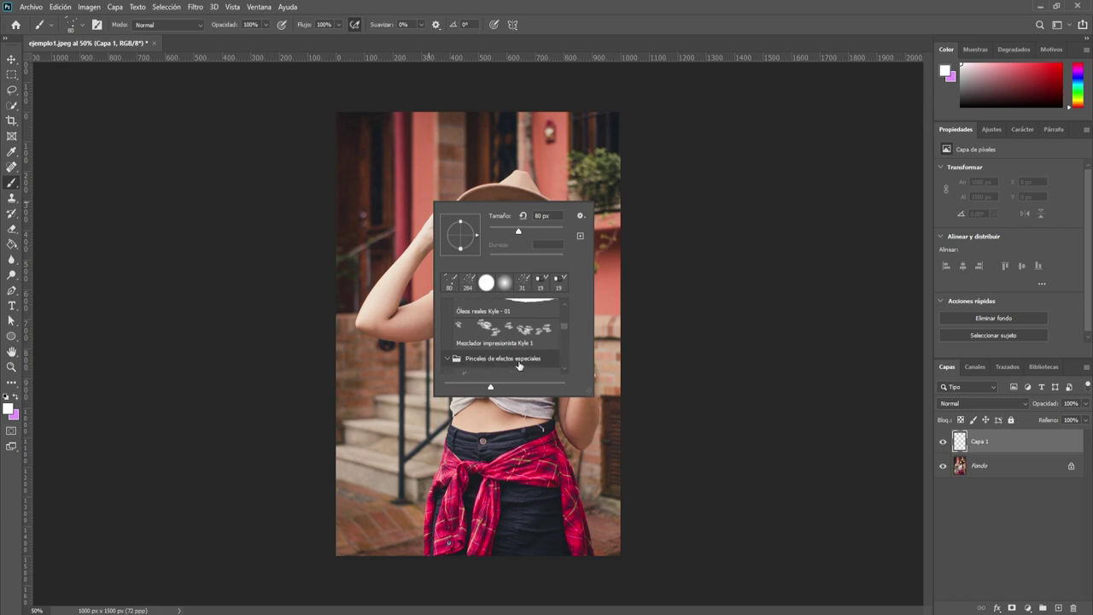
scroll(566, 370, down, 2)
scroll(565, 369, down, 1)
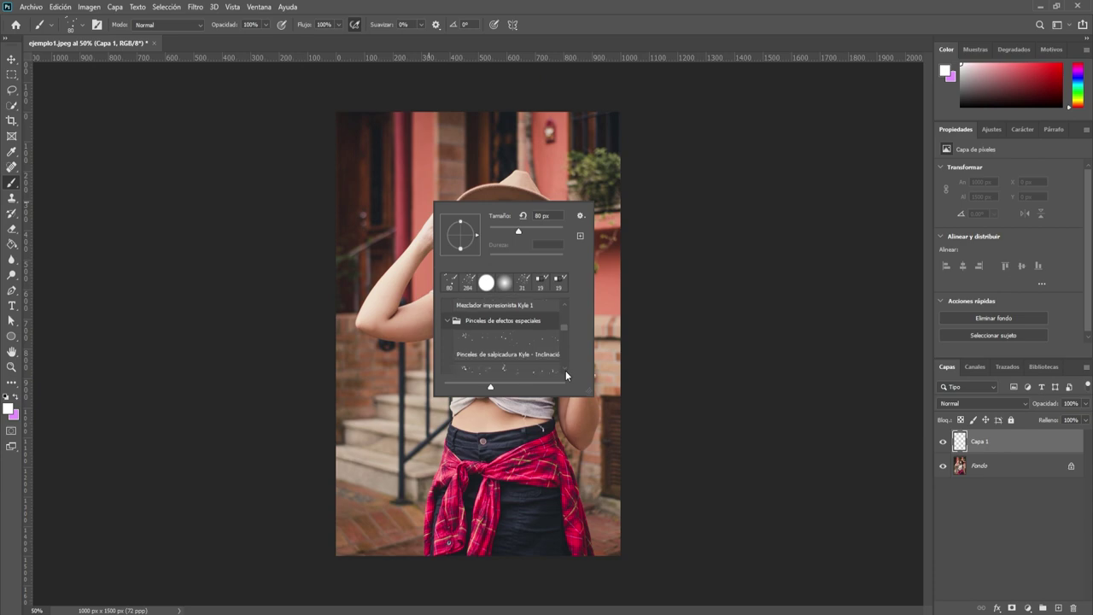
scroll(565, 370, down, 2)
scroll(565, 370, down, 1)
scroll(566, 370, down, 1)
scroll(566, 370, down, 1)
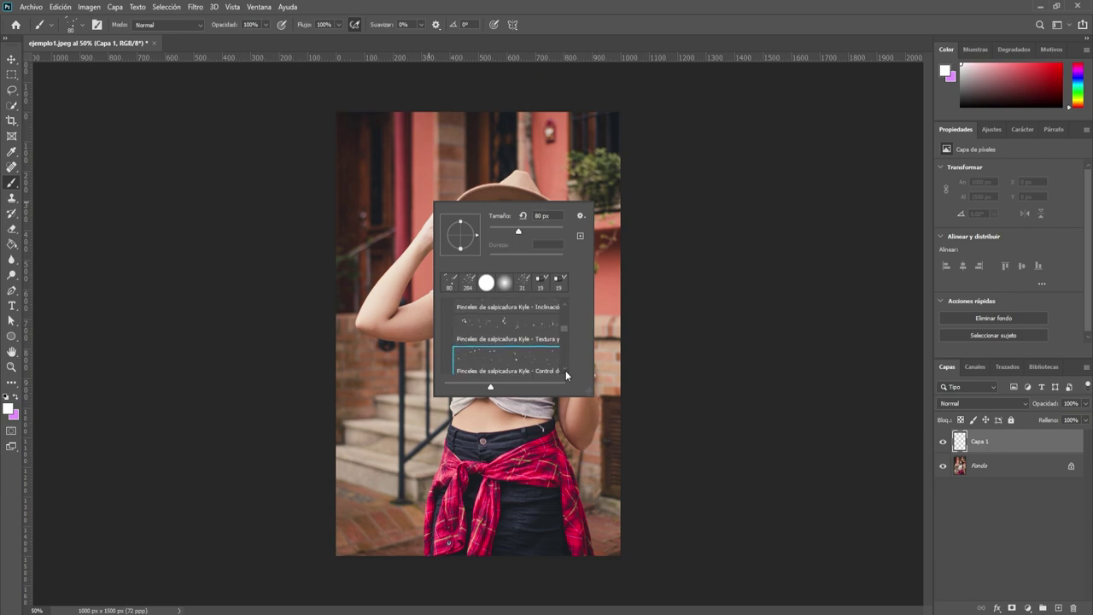
scroll(565, 370, down, 1)
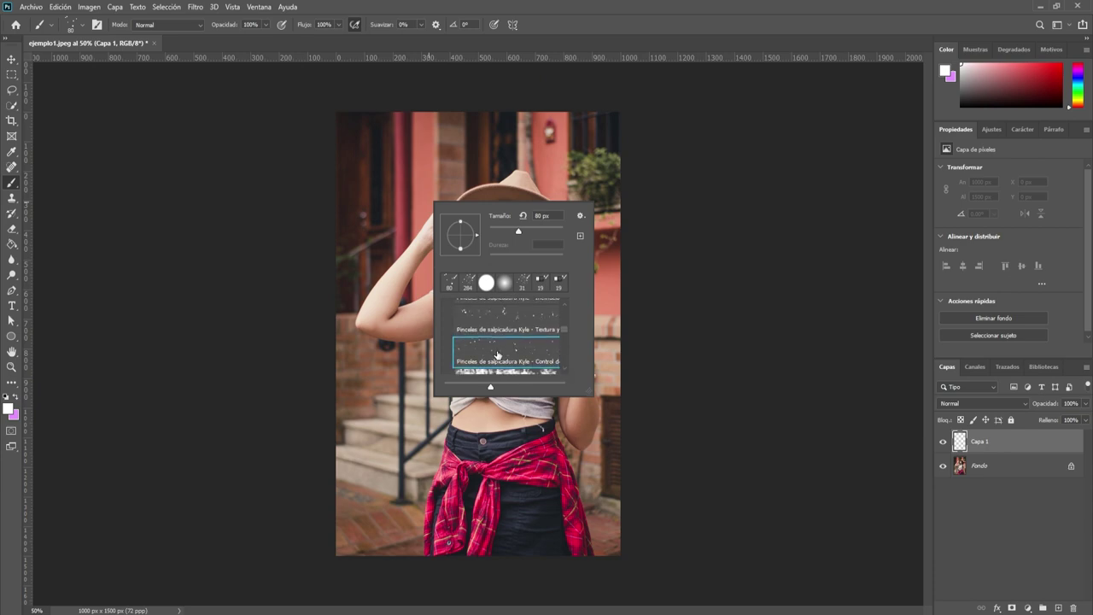
click(497, 355)
click(377, 147)
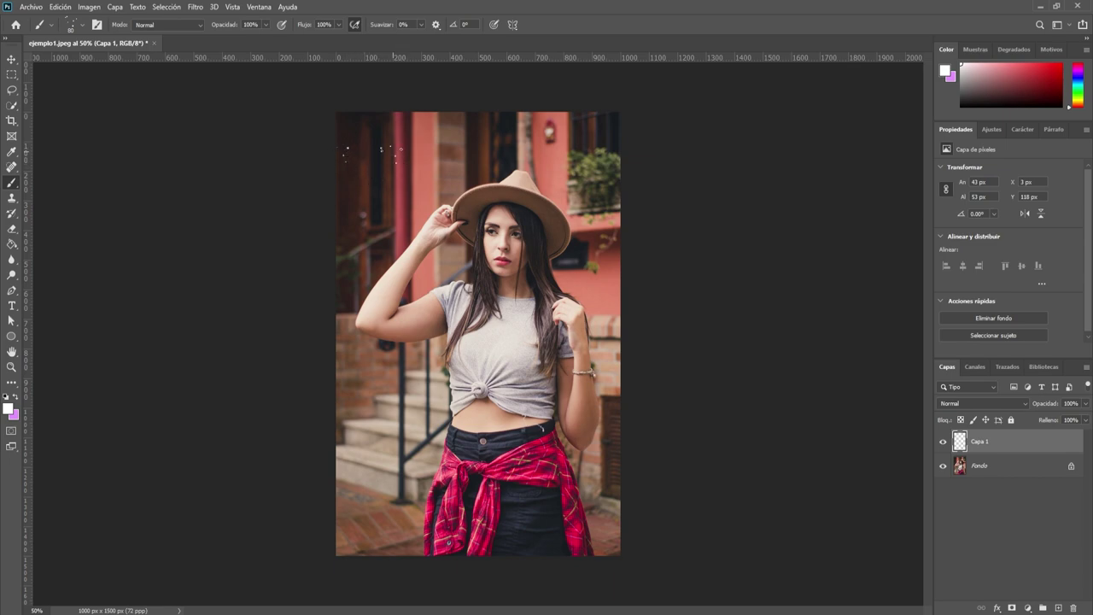
- Paint white splatter along the left and top edges, around the waist and lower left
drag(375, 153, 358, 244)
drag(376, 120, 419, 133)
drag(550, 154, 432, 145)
drag(507, 376, 549, 401)
drag(362, 512, 364, 468)
- Apply Desenfoque de movimiento to the splatter layer with angle 80° and distance 40 pixels
click(195, 7)
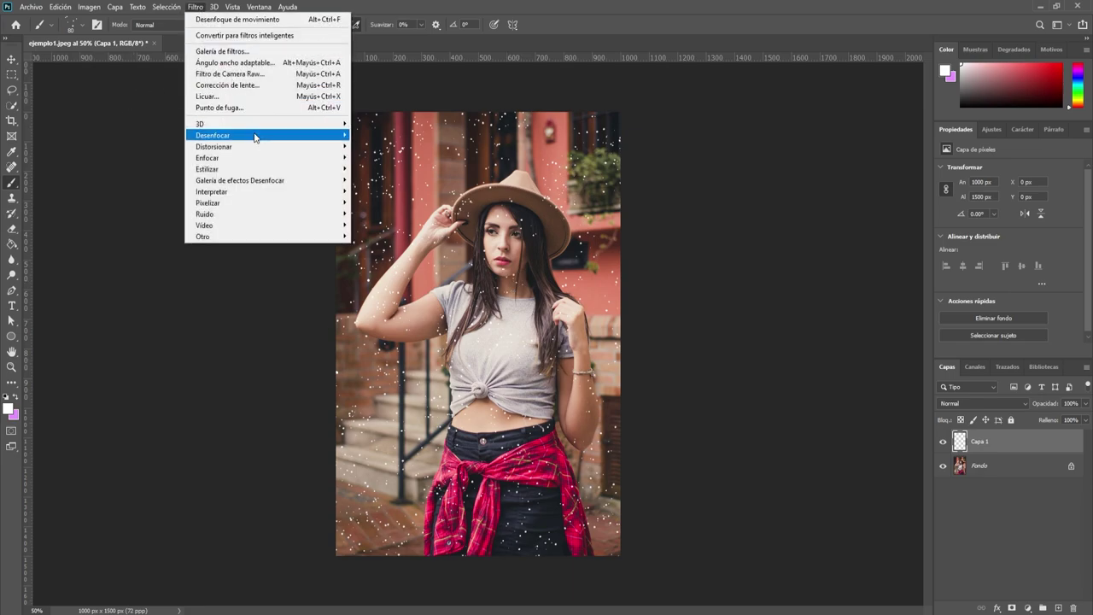
mouse_move(212, 135)
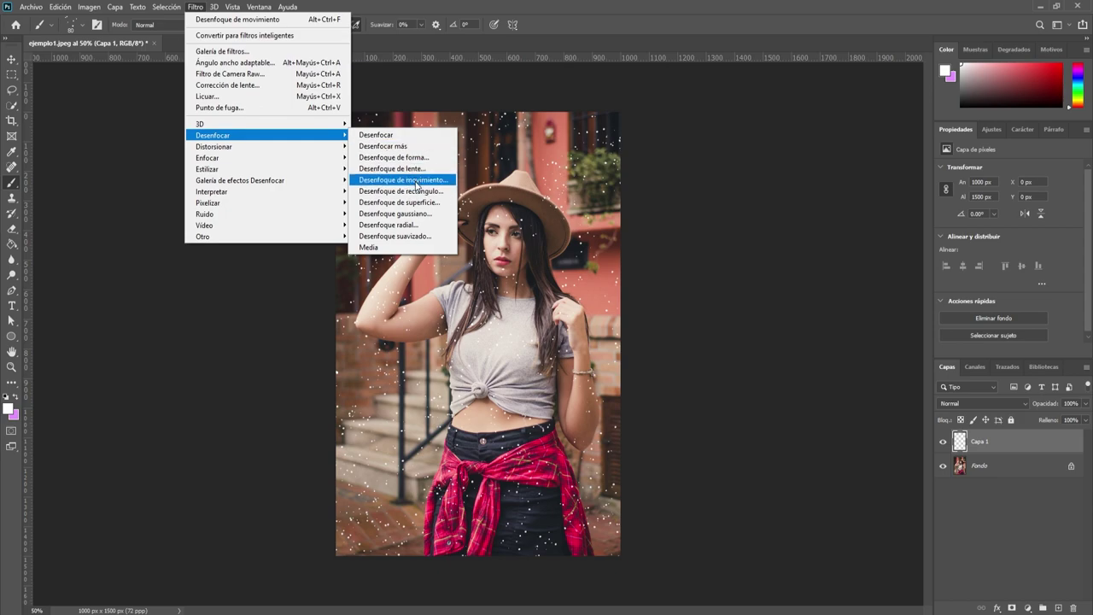
click(417, 185)
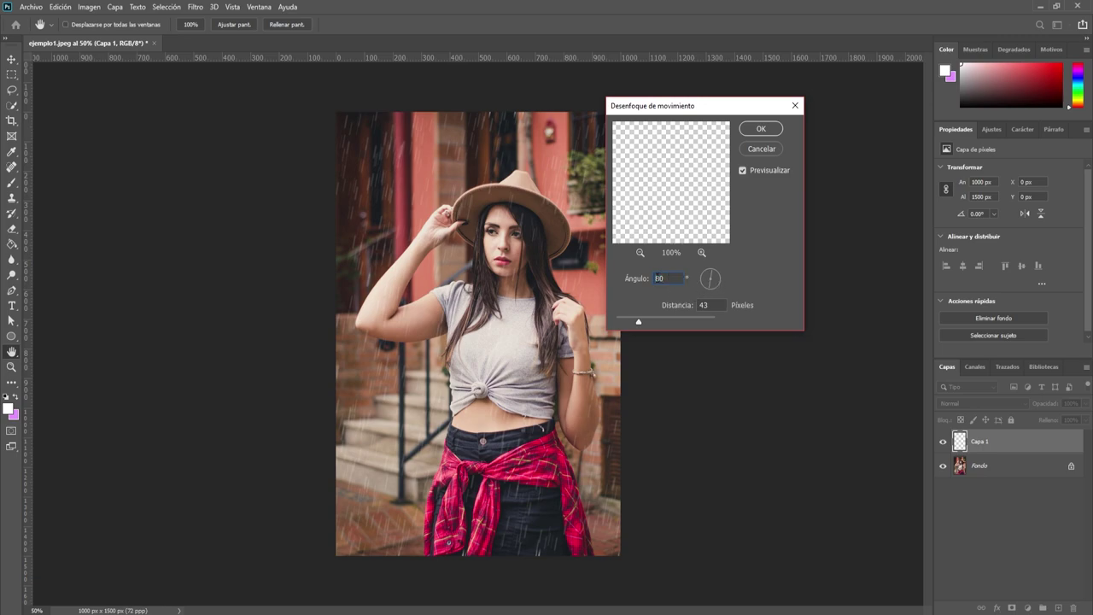
text(0)
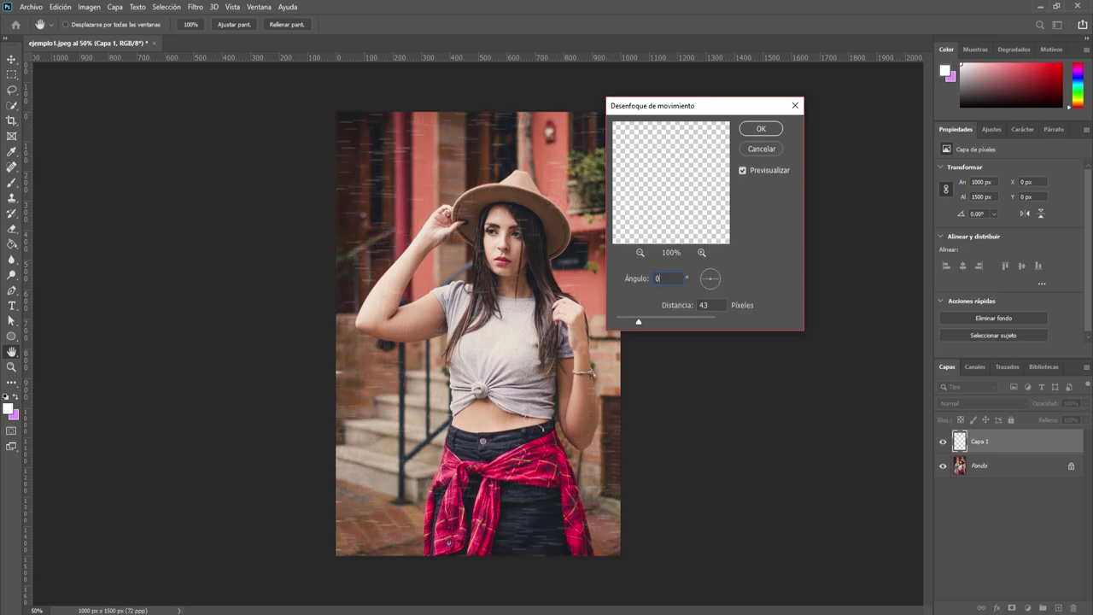
click(717, 281)
drag(715, 291, 708, 296)
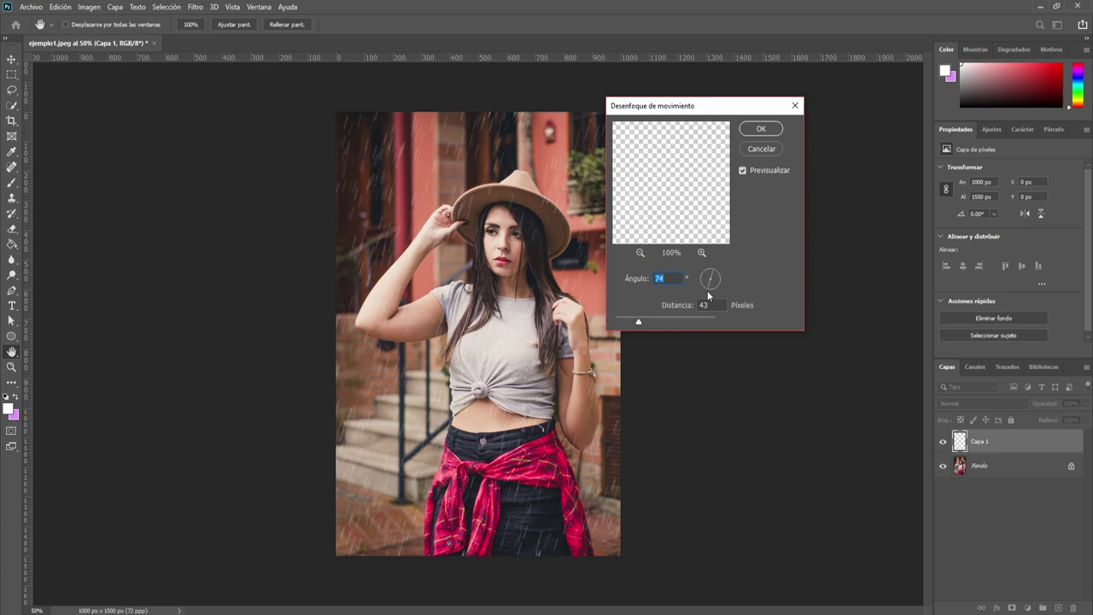
drag(708, 296, 710, 294)
drag(638, 324, 628, 324)
drag(629, 323, 641, 323)
click(721, 308)
click(672, 310)
text(40)
click(761, 128)
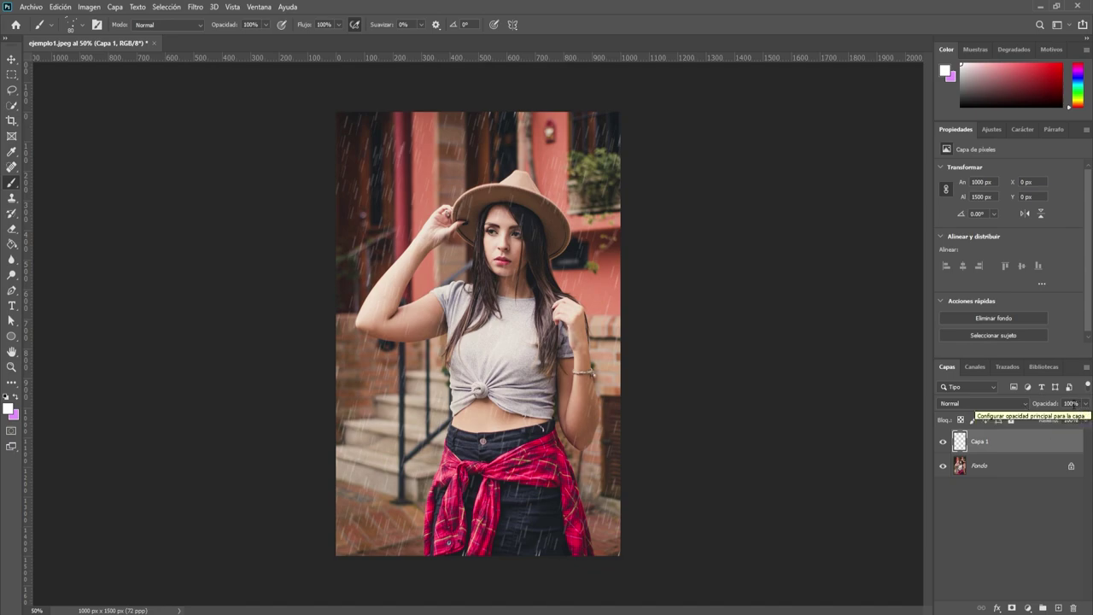
click(1041, 405)
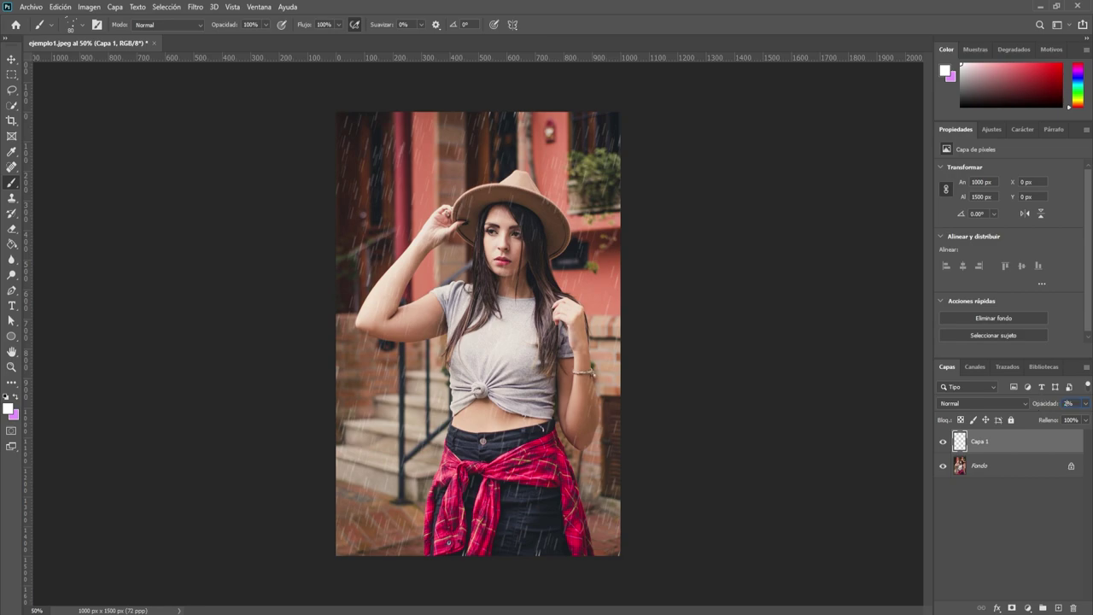
text(25)
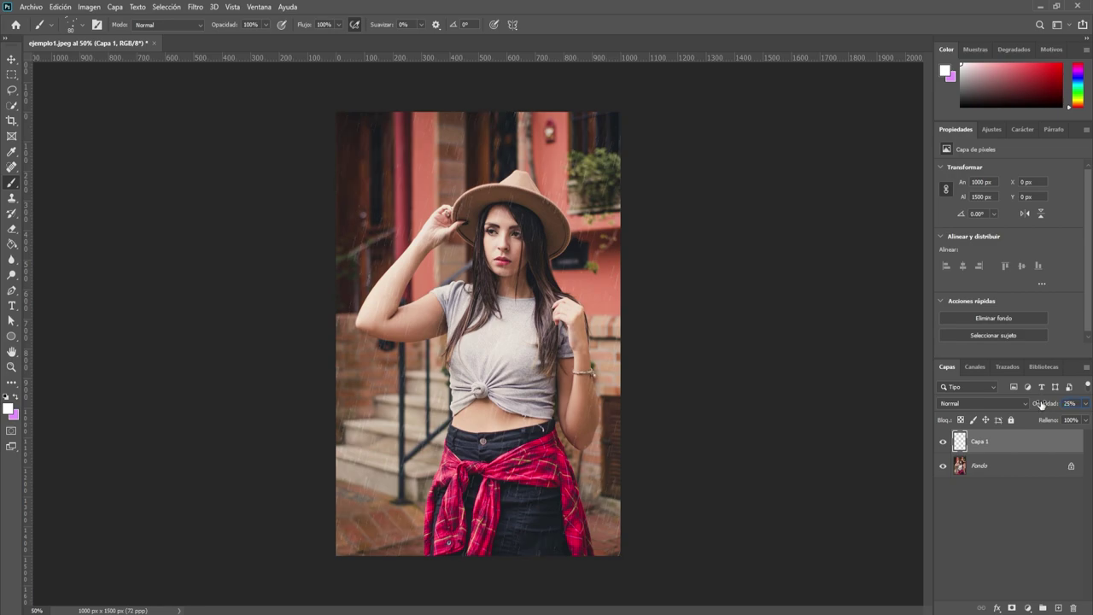
click(1058, 405)
text(40)
click(12, 59)
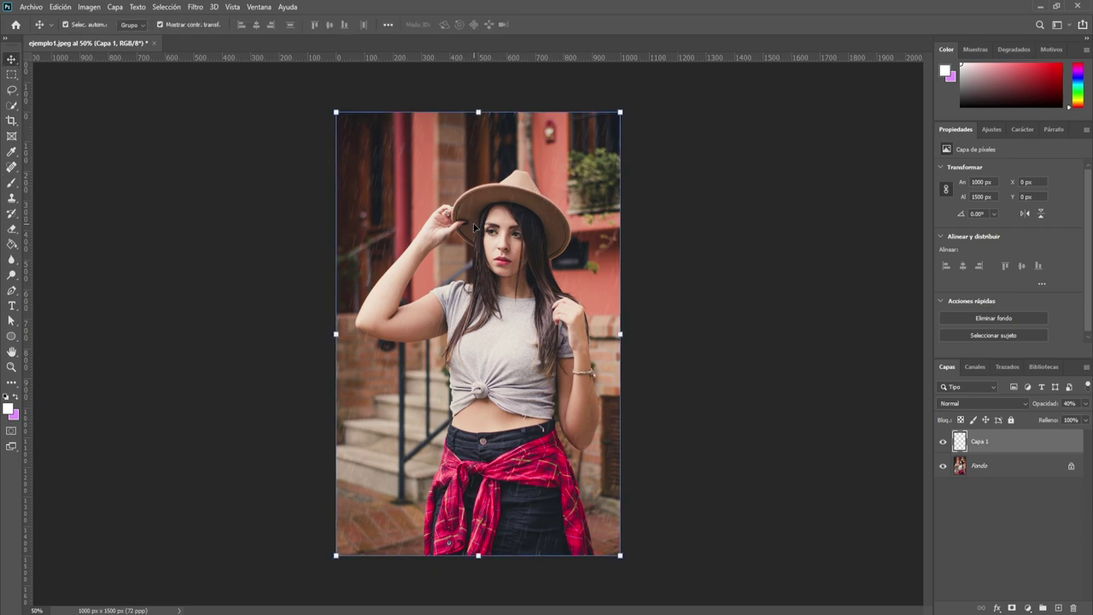
click(714, 239)
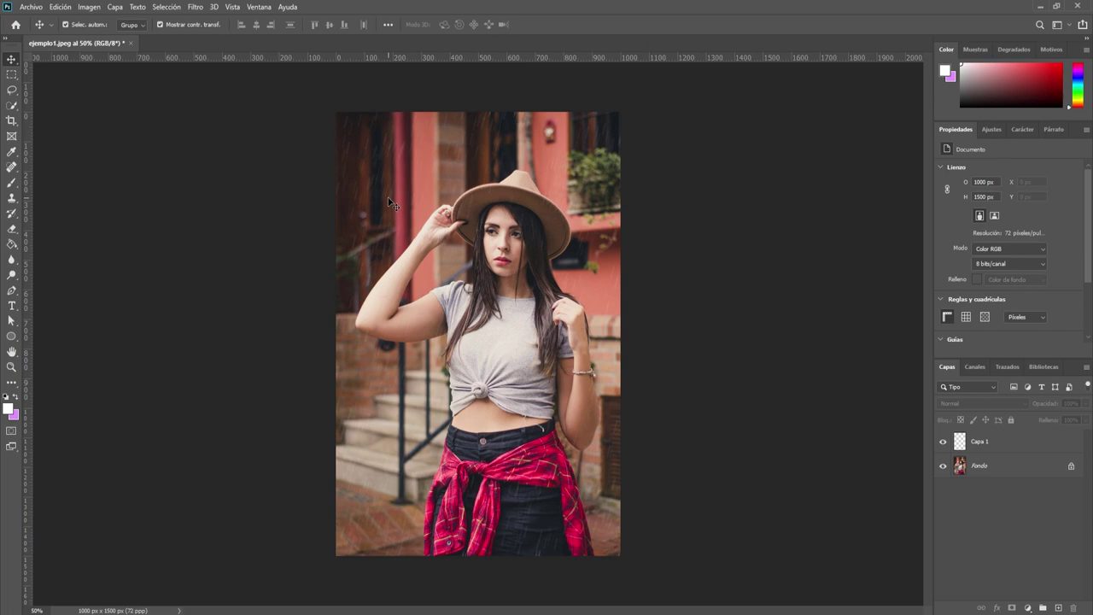
- Delete the Capa 1 rain layer
click(958, 446)
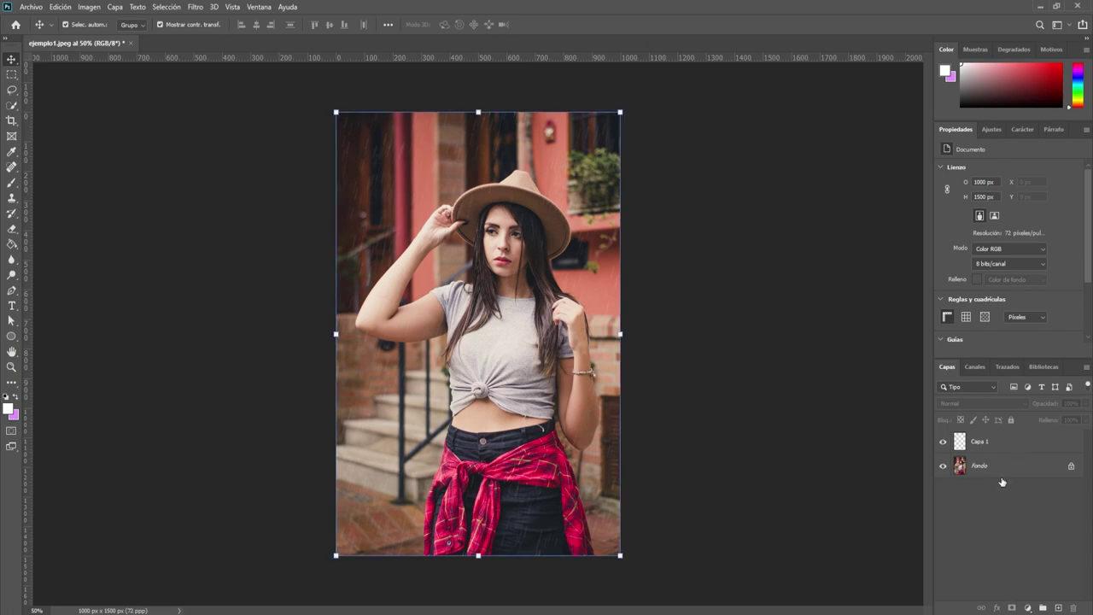
click(943, 442)
click(998, 469)
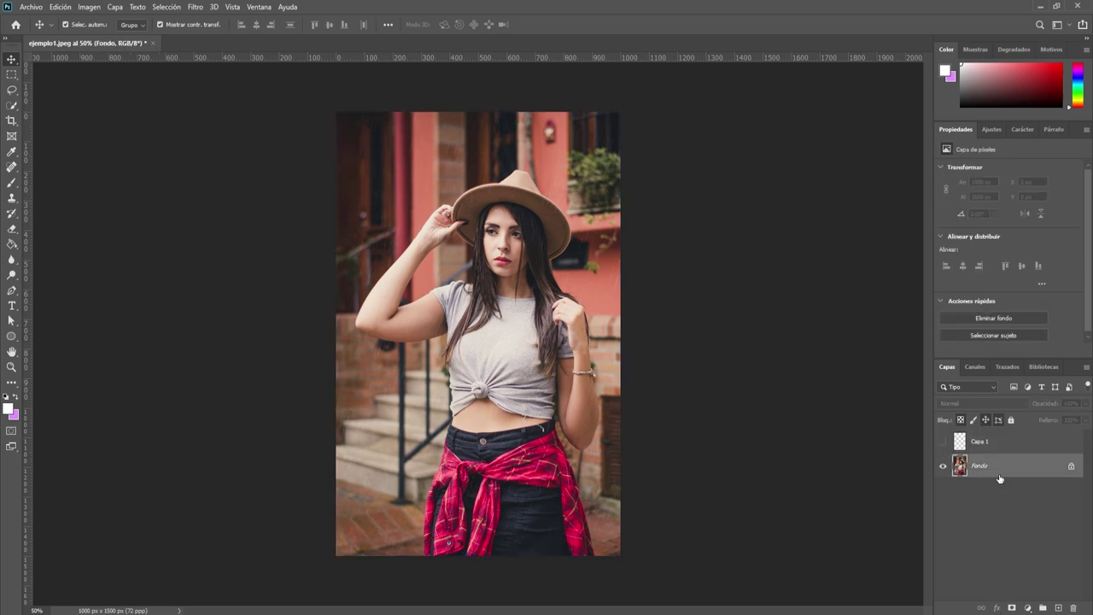
click(1013, 445)
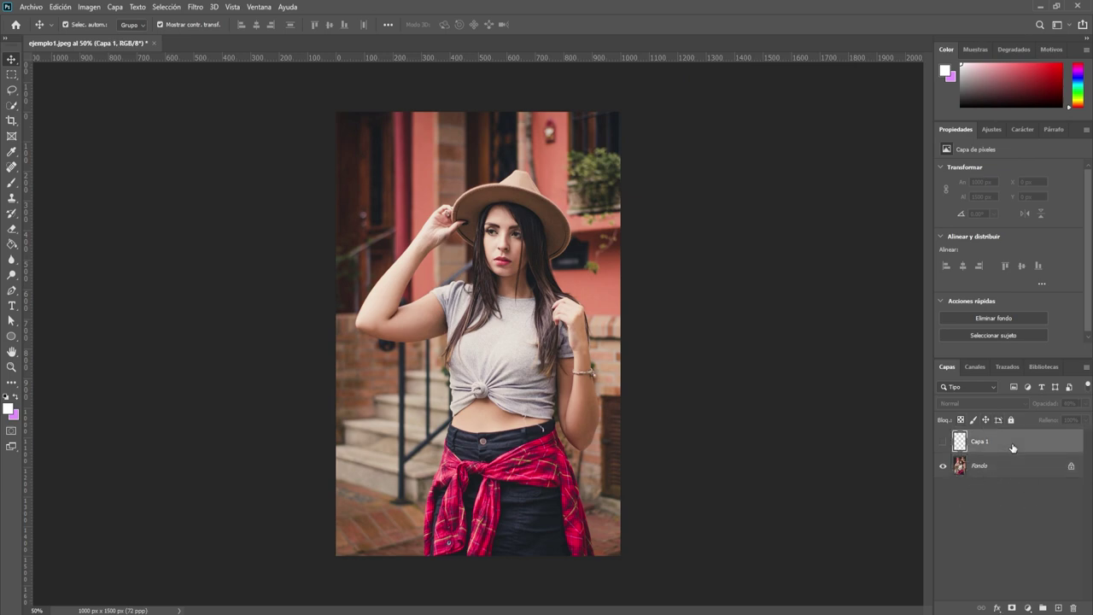
key(Delete)
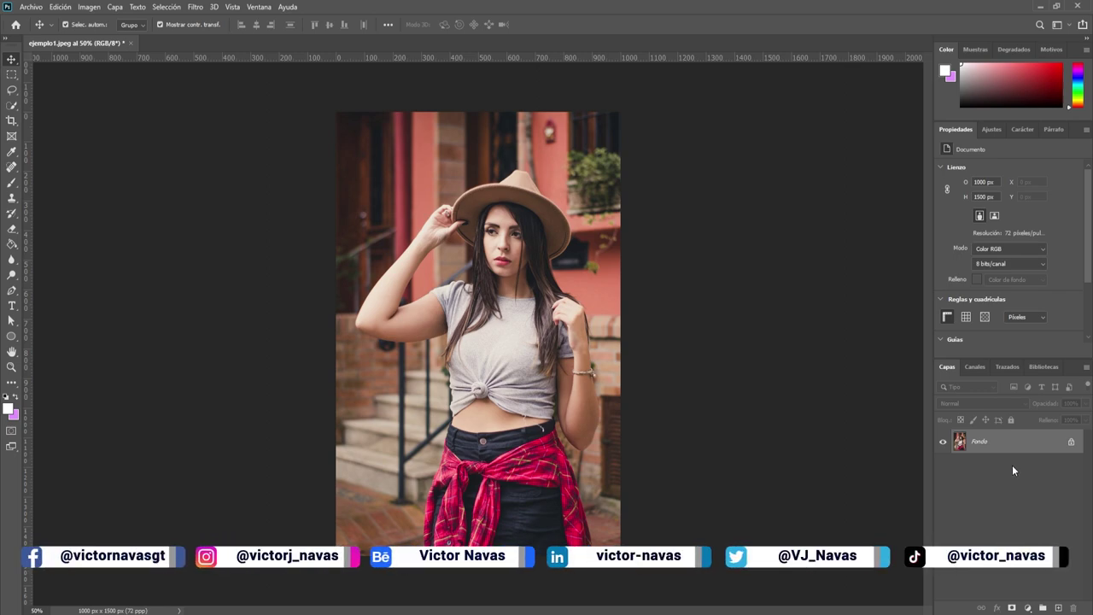
- Unlock the Fondo background so it becomes the editable Capa 0 layer
click(1071, 444)
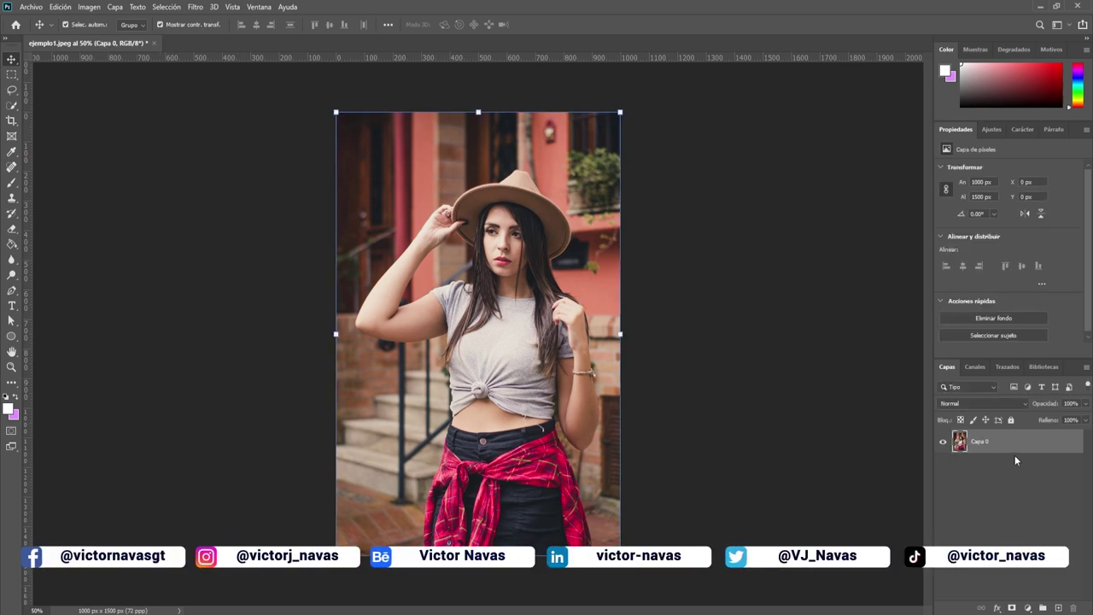
click(989, 500)
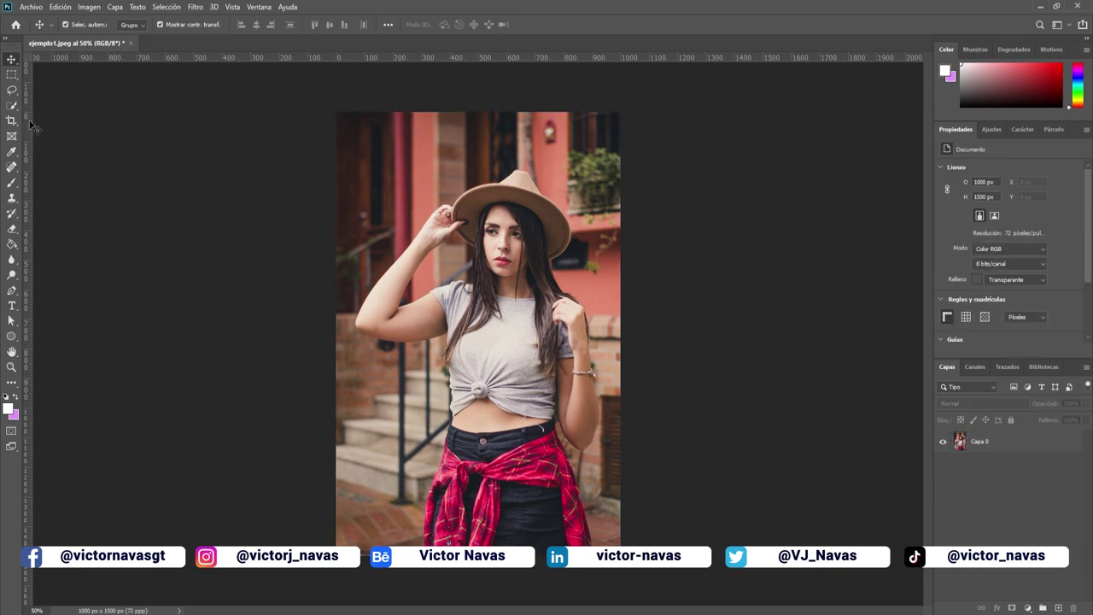
click(982, 440)
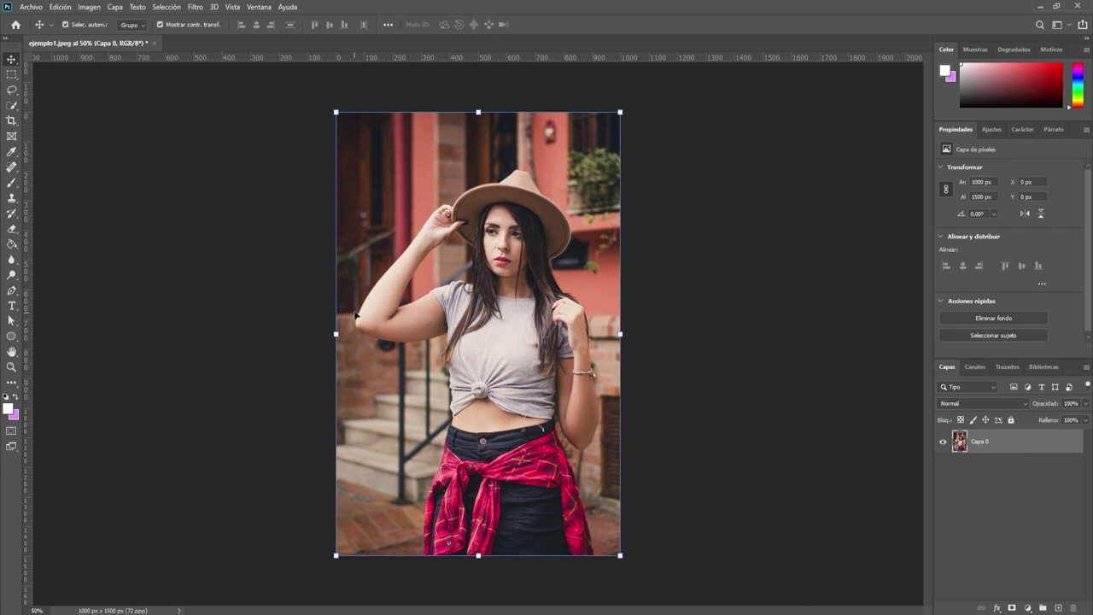
- Open the Filter Gallery, resize its window and set the preview zoom to 50%
click(195, 8)
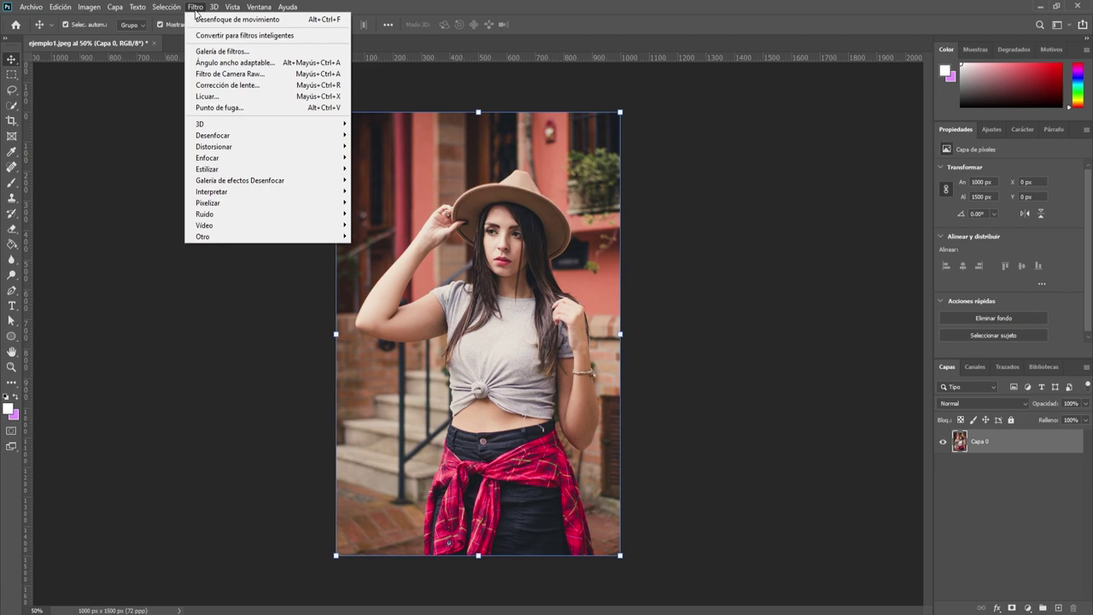
click(211, 53)
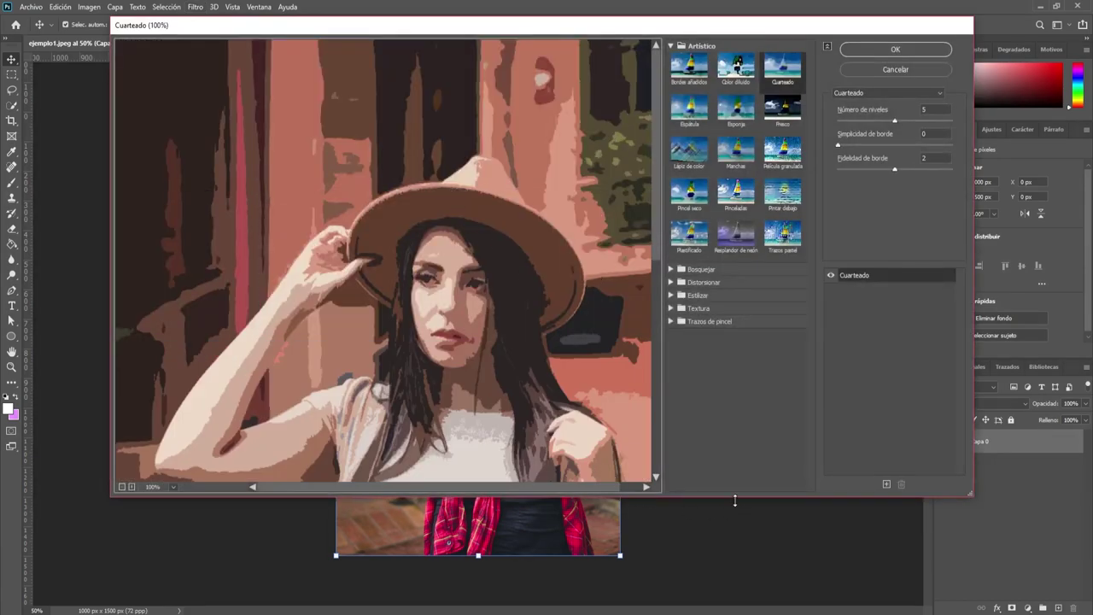
drag(733, 498, 727, 584)
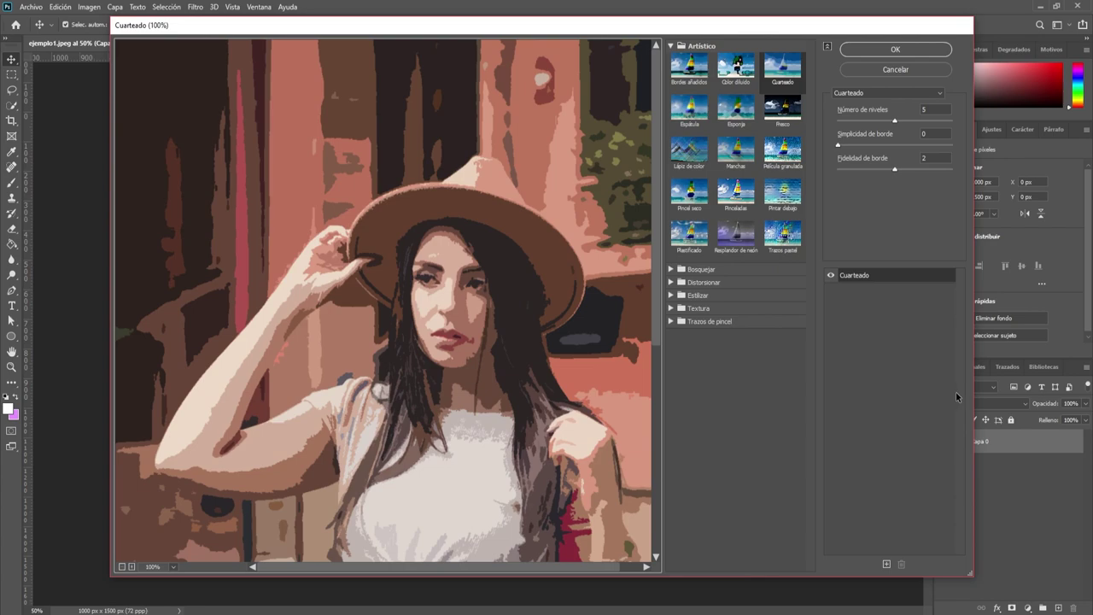
drag(974, 392, 802, 392)
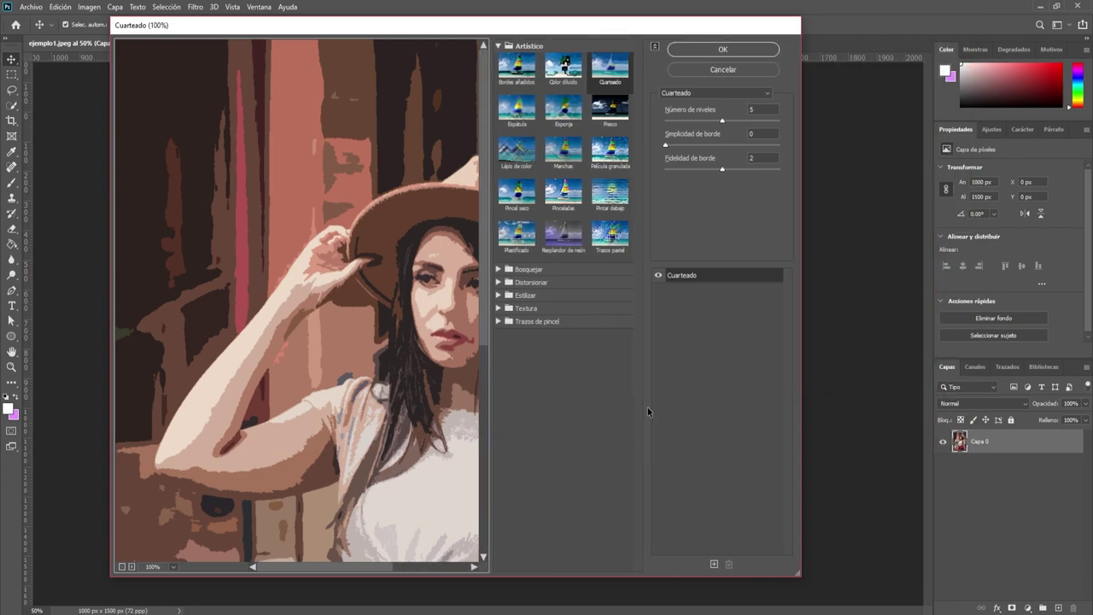
drag(352, 357, 237, 352)
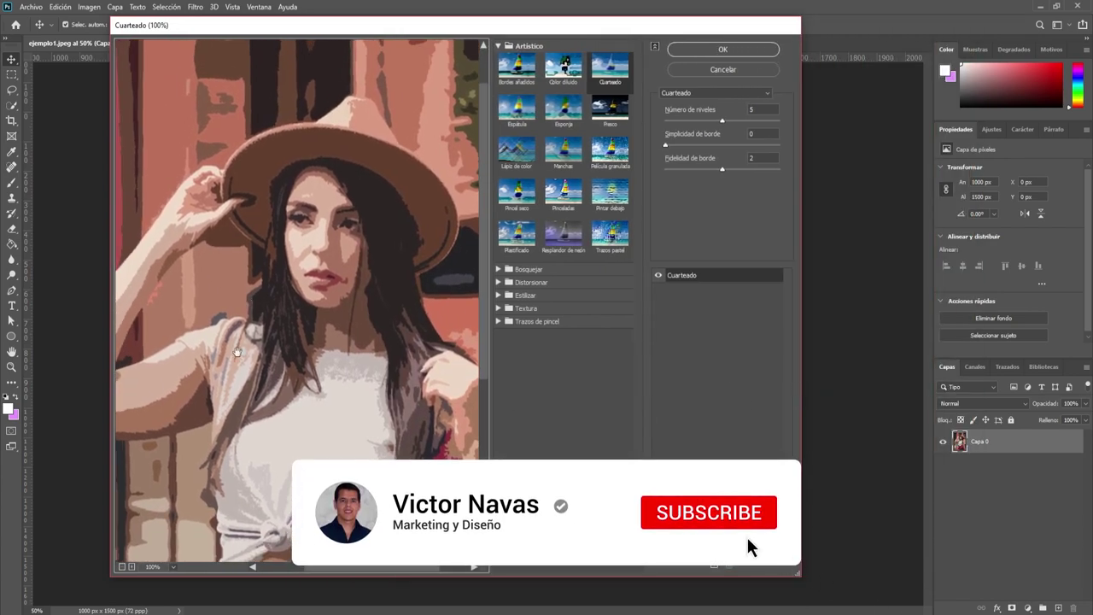
click(122, 566)
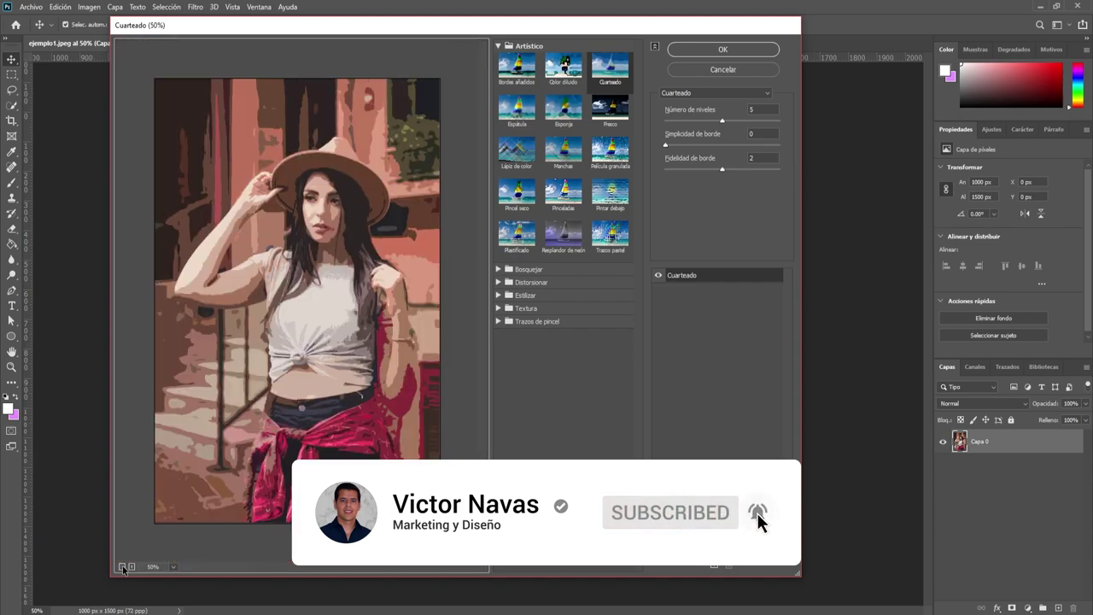
click(131, 566)
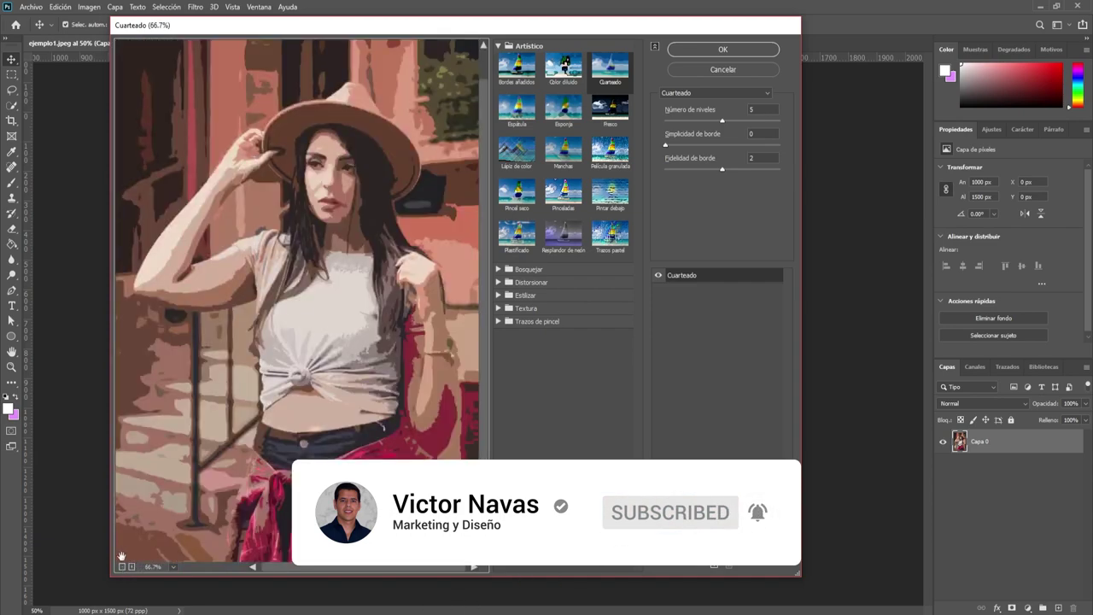
click(122, 566)
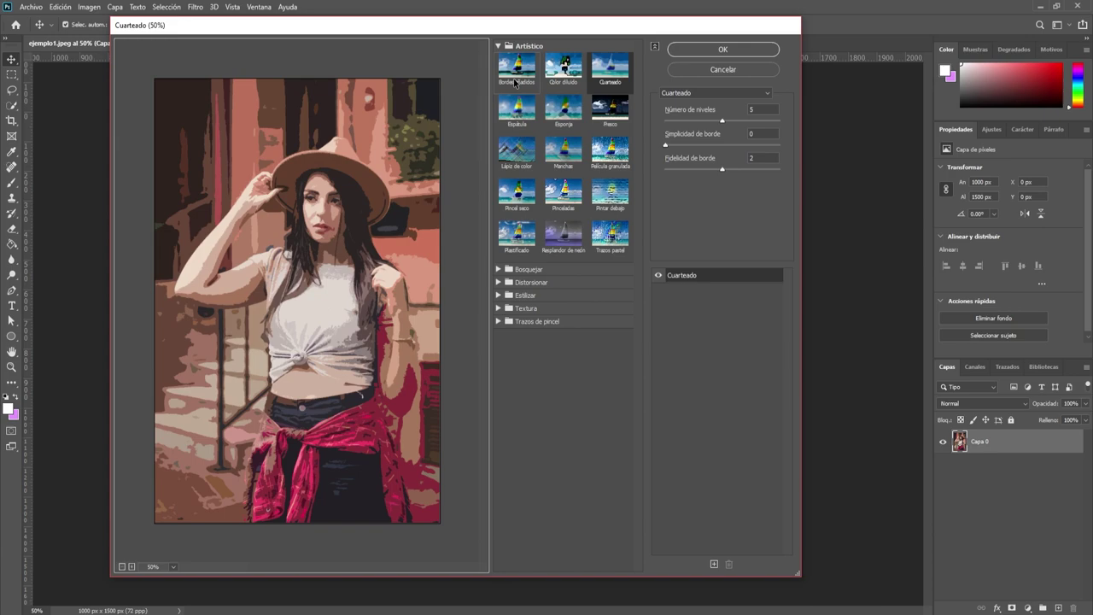
- Preview Artistic effects from Bordes añadidos through Resplandor de neón, ending on Trazos pastel
click(516, 81)
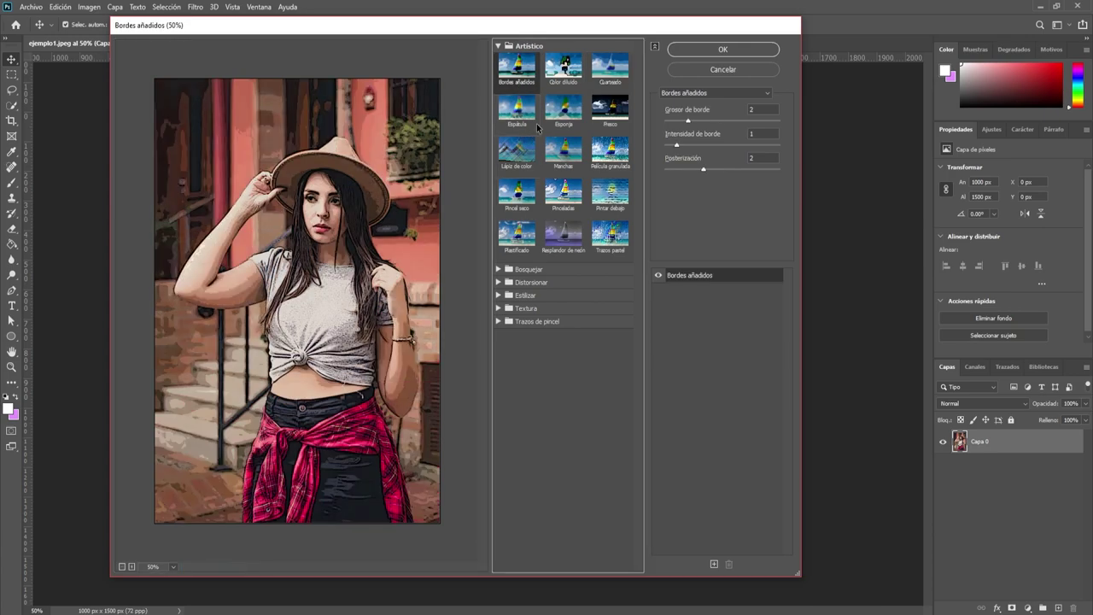
click(563, 66)
click(610, 66)
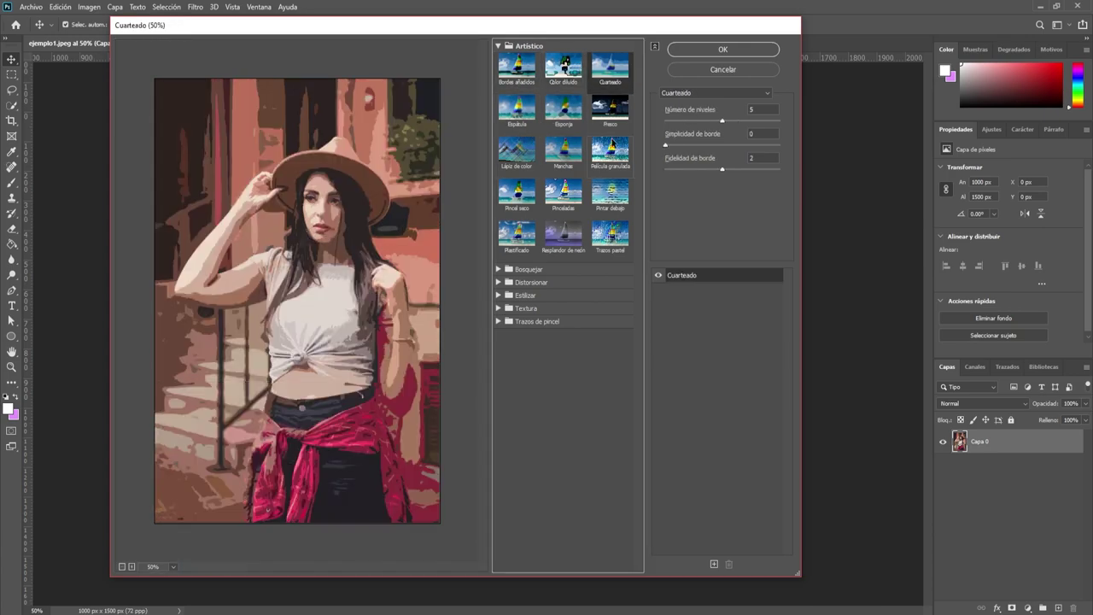
click(564, 107)
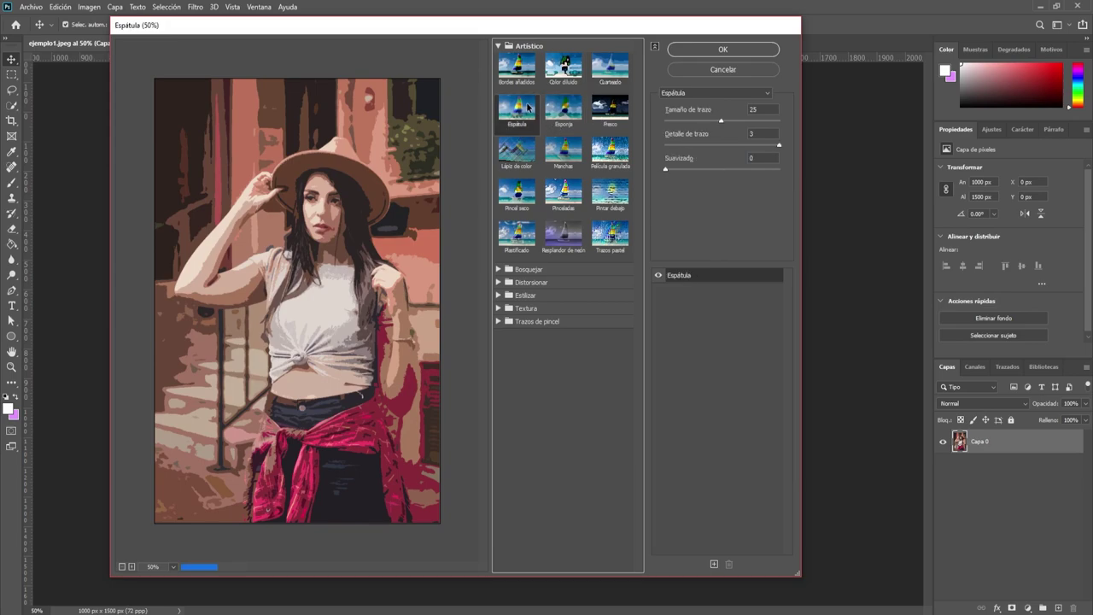
click(564, 152)
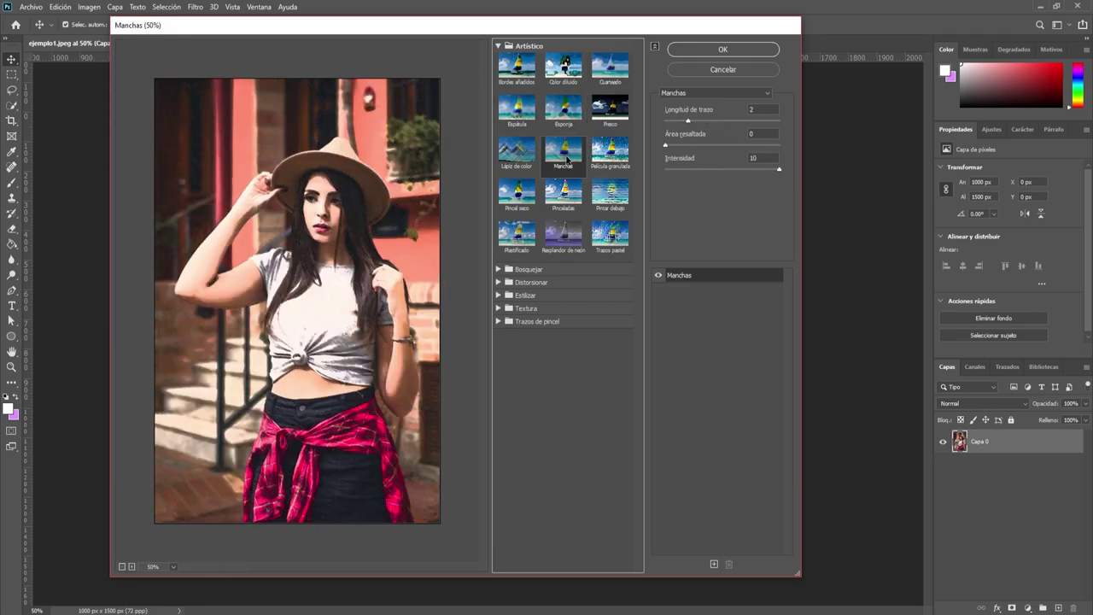
click(522, 154)
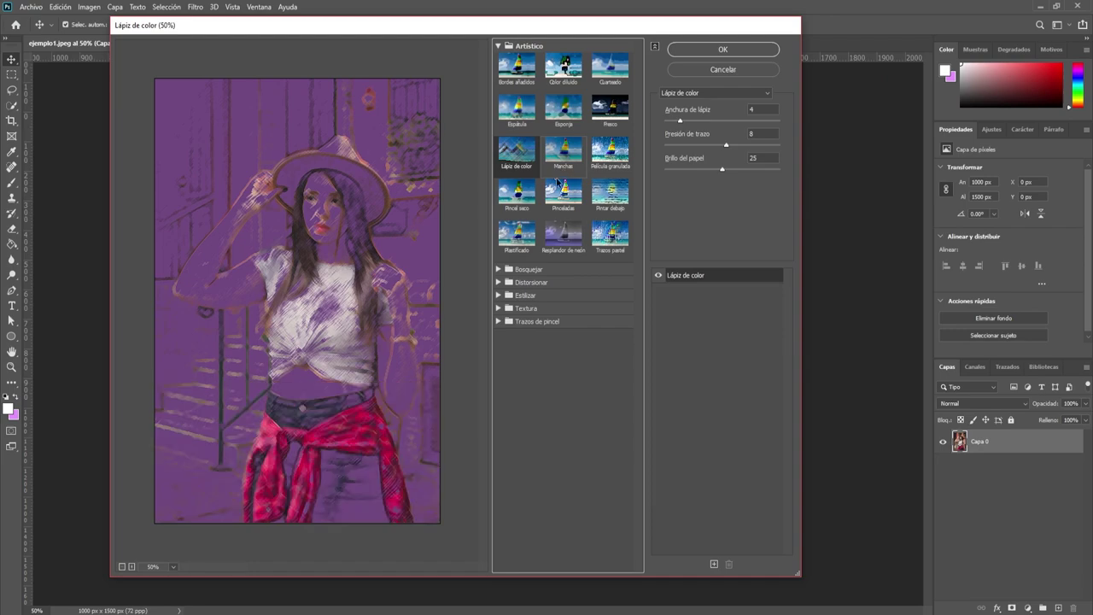
click(563, 190)
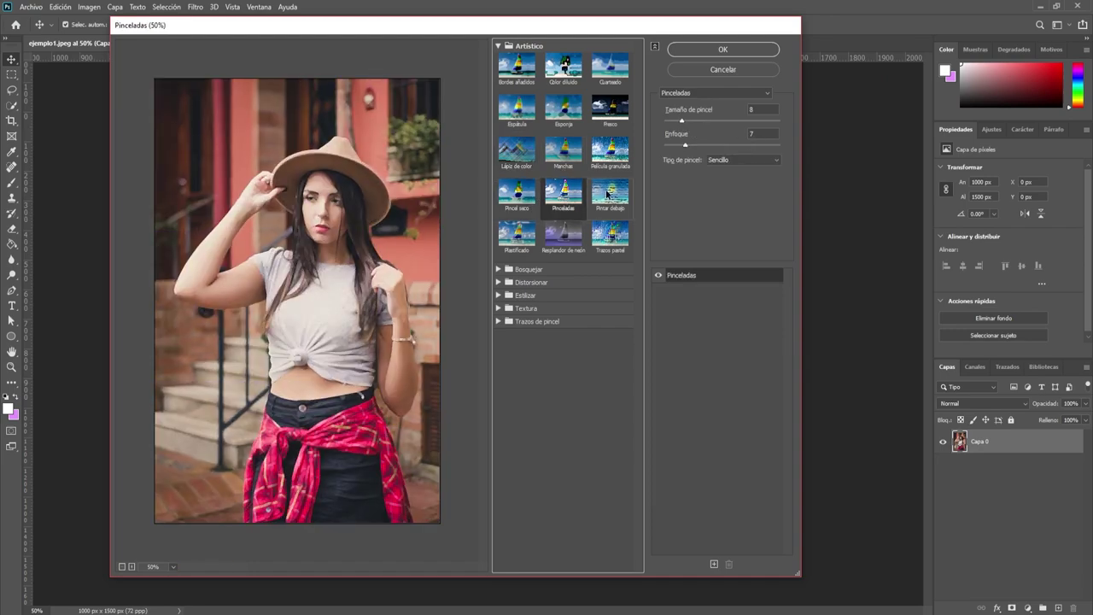
click(607, 193)
click(561, 248)
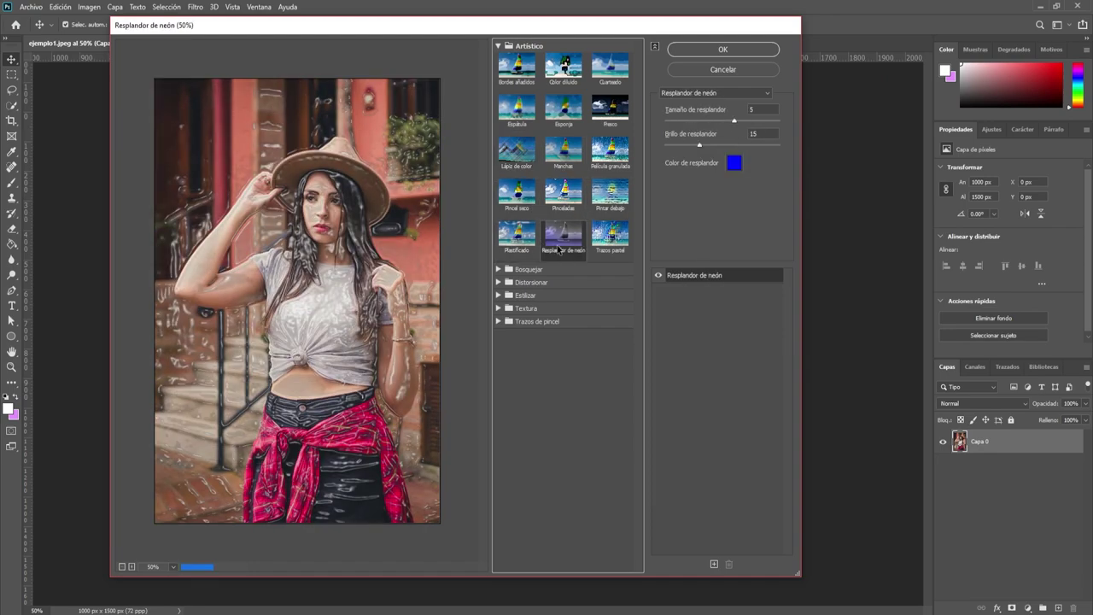
click(607, 232)
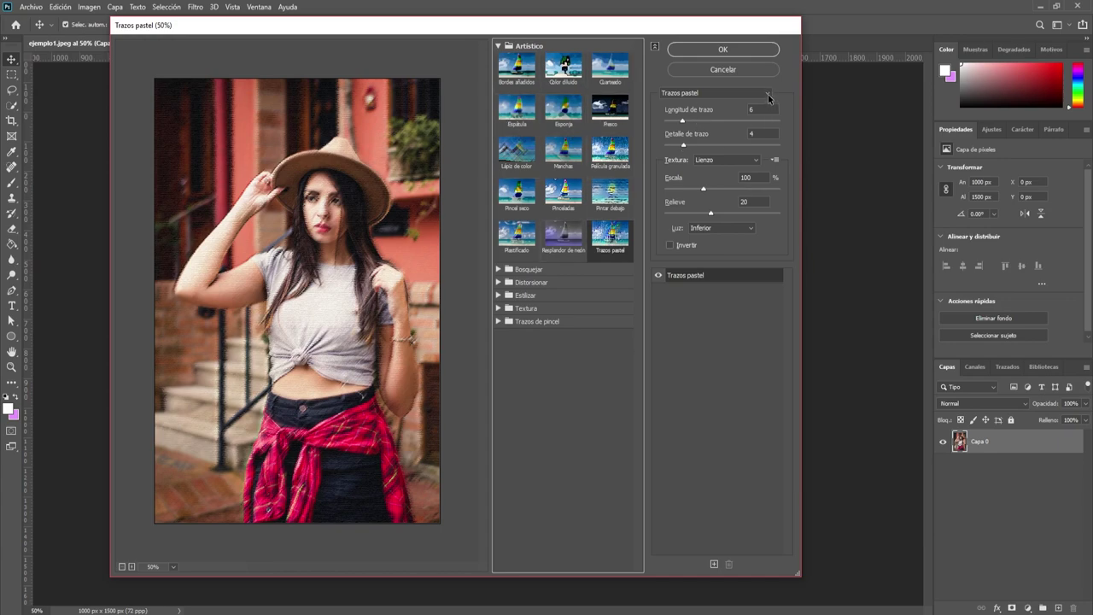
- Give Trazos pastel stroke length 7, detail 3, canvas scale 105%, relief 19 and Inferior light
click(768, 97)
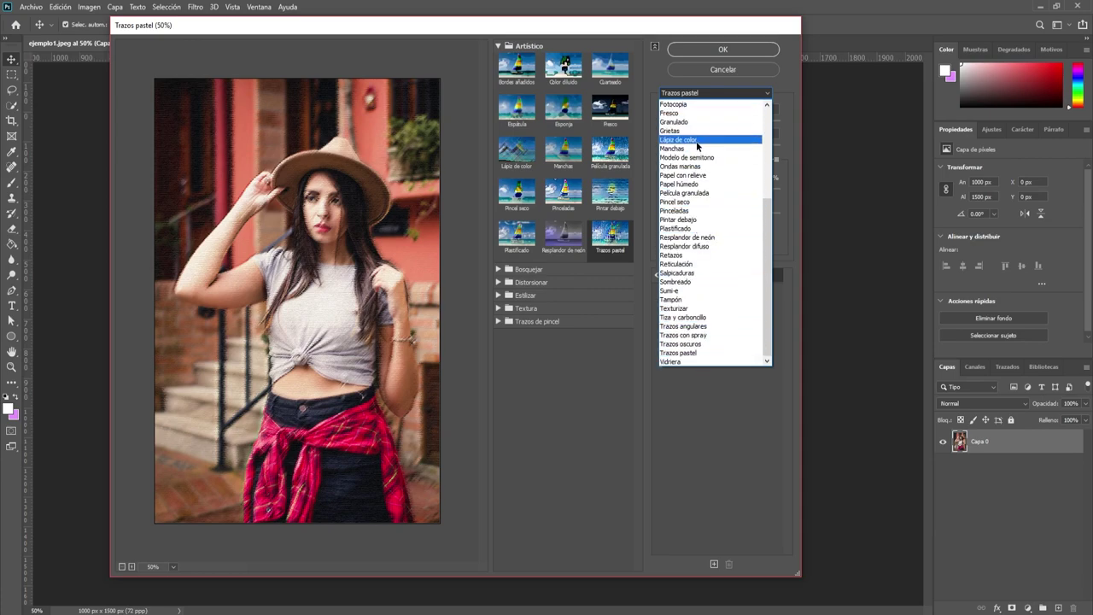
click(797, 80)
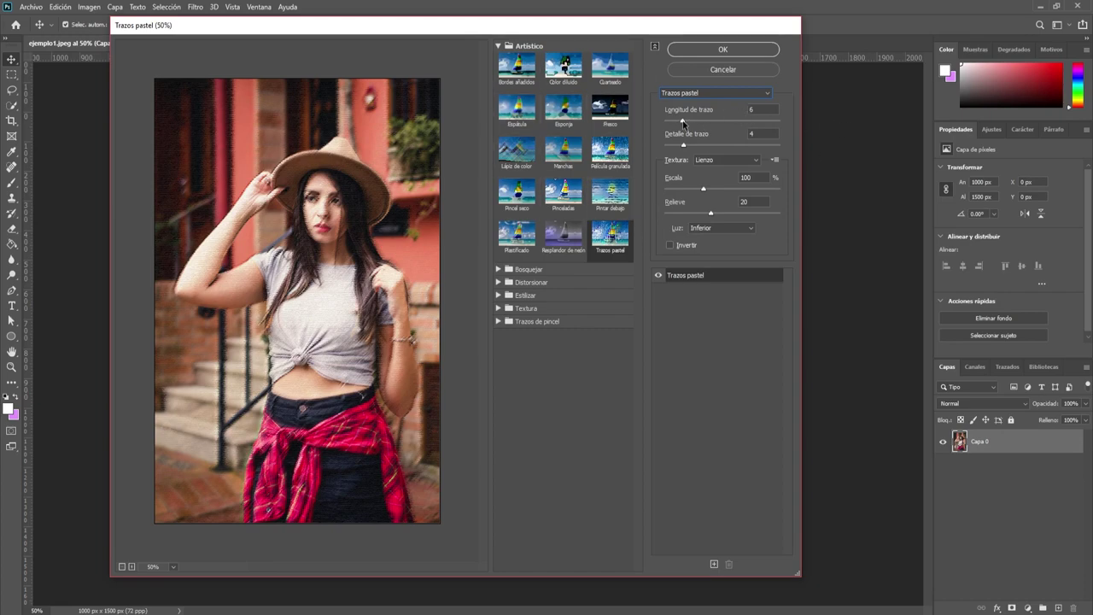
mouse_move(683, 121)
mouse_down()
mouse_move(698, 122)
mouse_move(673, 144)
mouse_up()
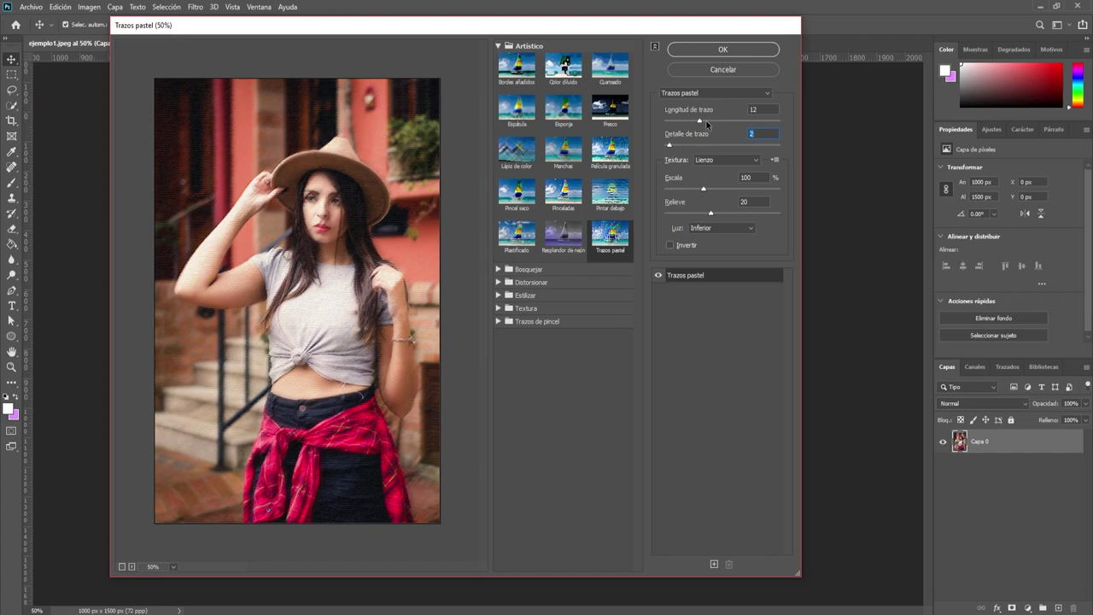
drag(704, 120, 689, 120)
click(673, 147)
drag(675, 148, 684, 122)
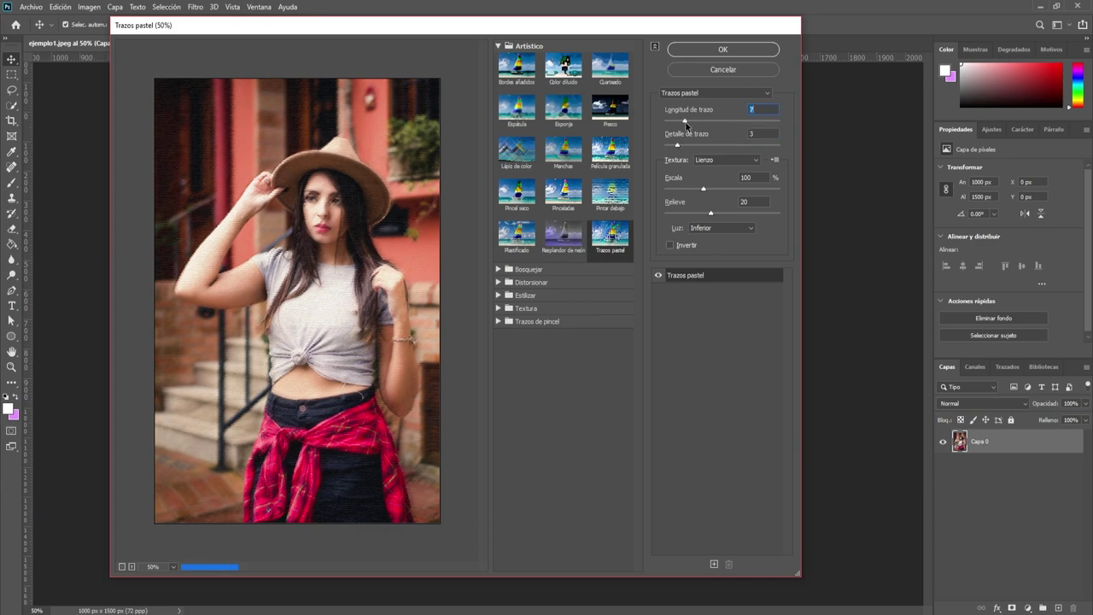
drag(707, 193, 708, 188)
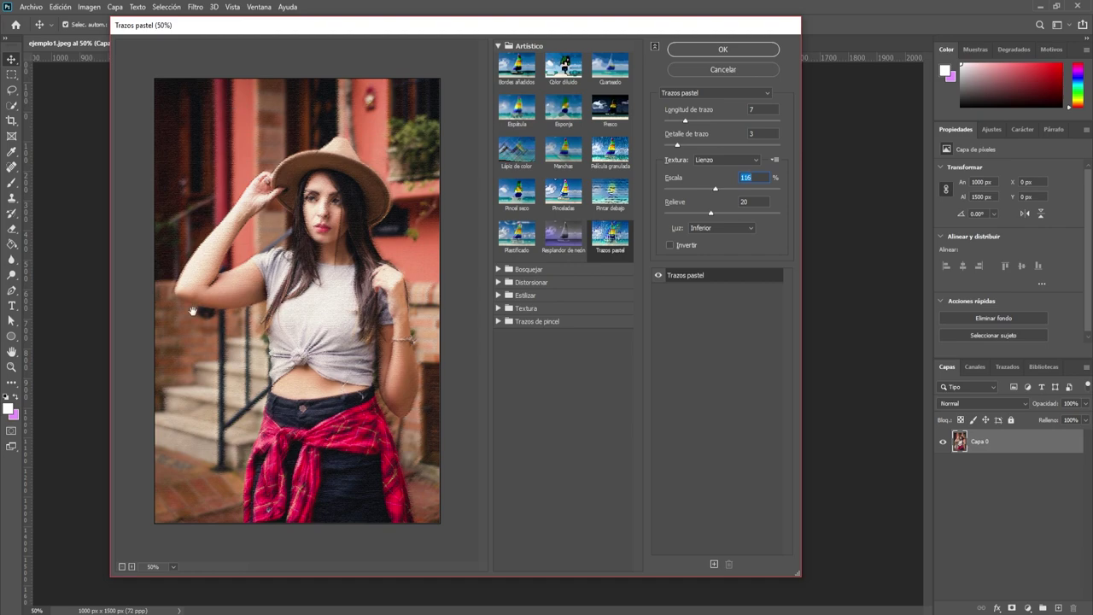
drag(707, 185, 707, 189)
mouse_move(709, 214)
mouse_down()
mouse_move(700, 214)
mouse_move(726, 213)
mouse_up()
drag(728, 215, 708, 215)
click(743, 229)
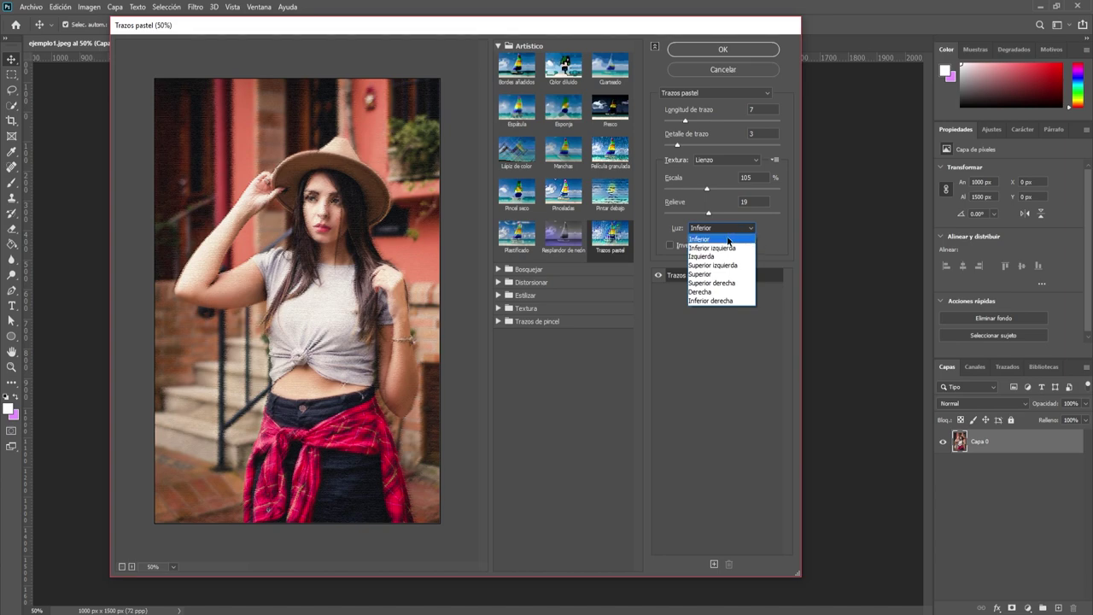
click(719, 340)
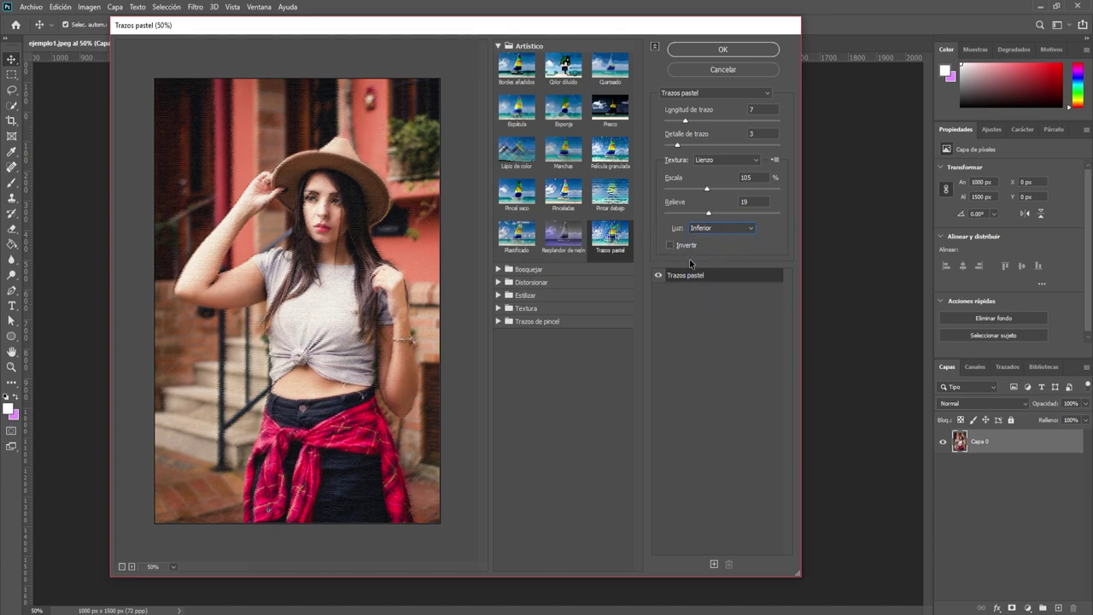
- Preview the Bosquejar filters, from Bajorrelieve to Modelo de semitono
click(497, 47)
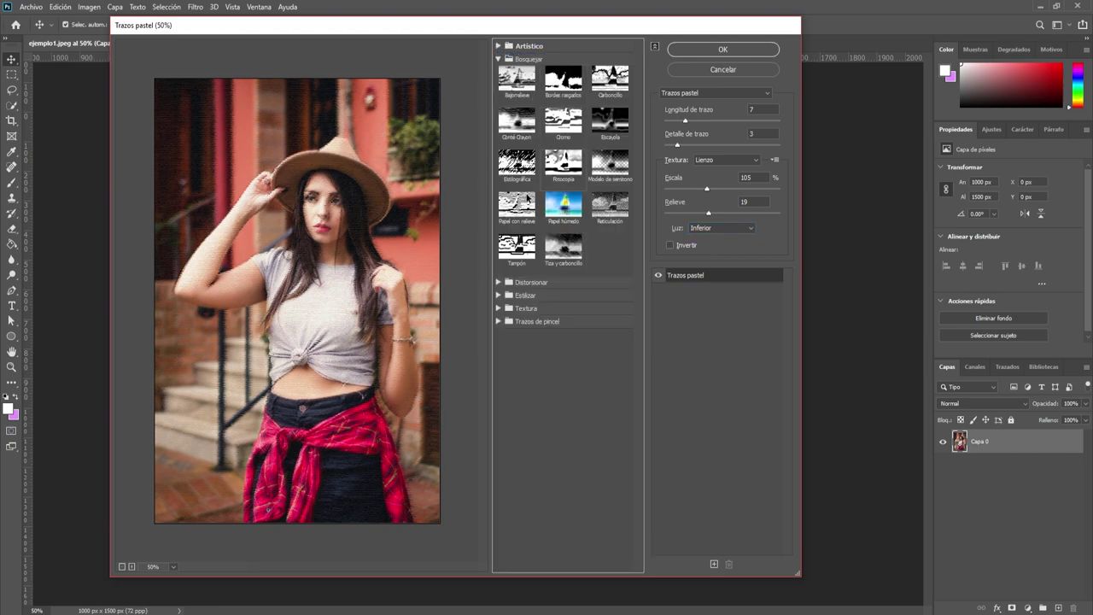
click(516, 79)
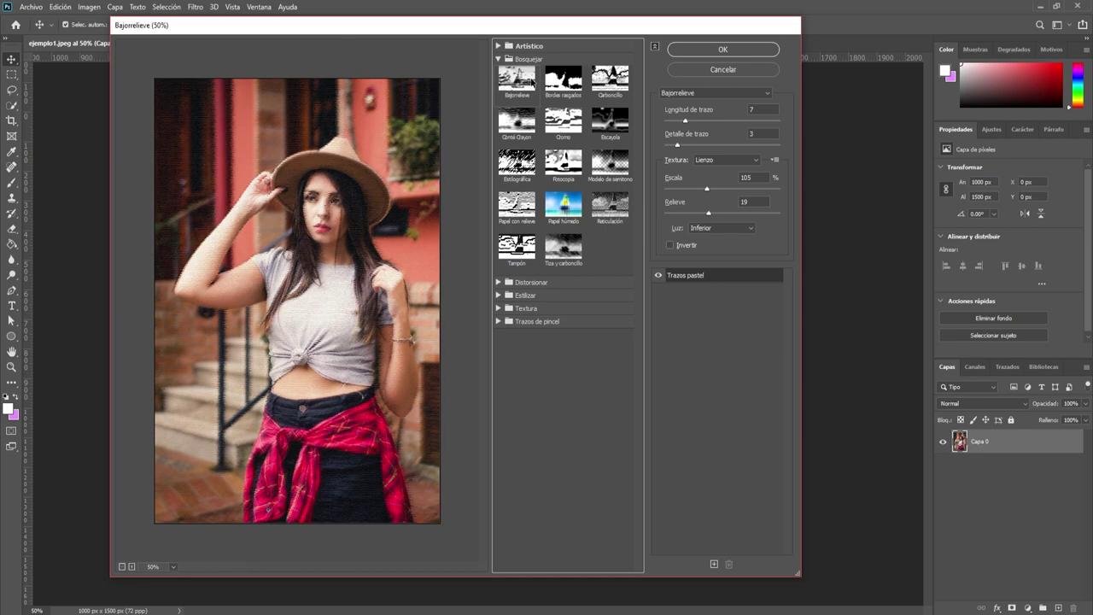
click(563, 78)
click(610, 79)
click(517, 120)
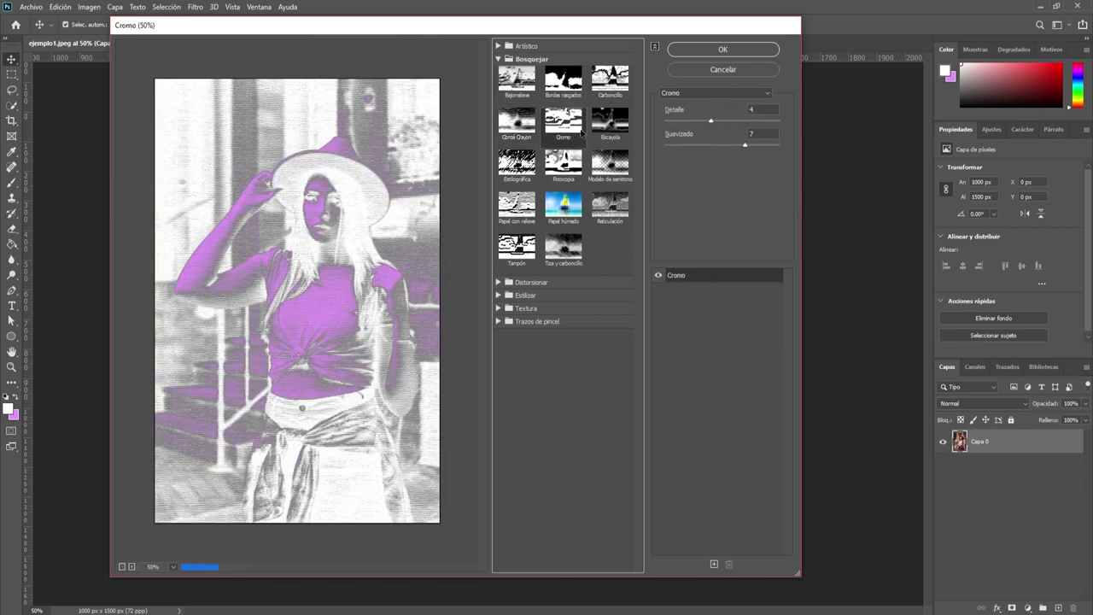
click(563, 120)
click(610, 121)
click(517, 162)
click(609, 161)
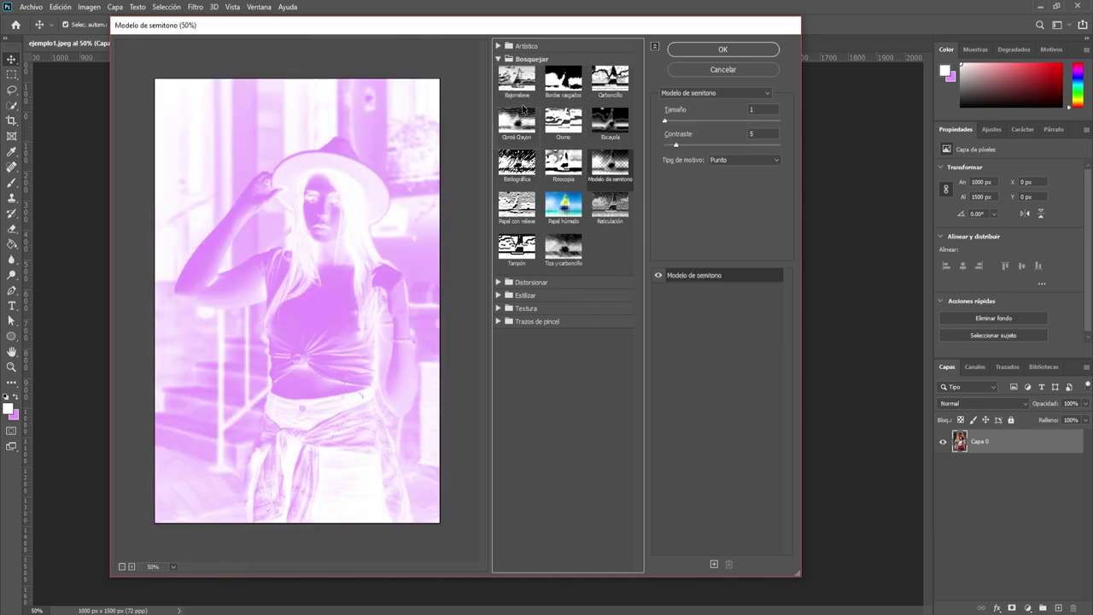
- Preview Cristal, Ondas marinas, Resplandor difuso and Bordes resplandecientes distortion and stylize effects
click(499, 60)
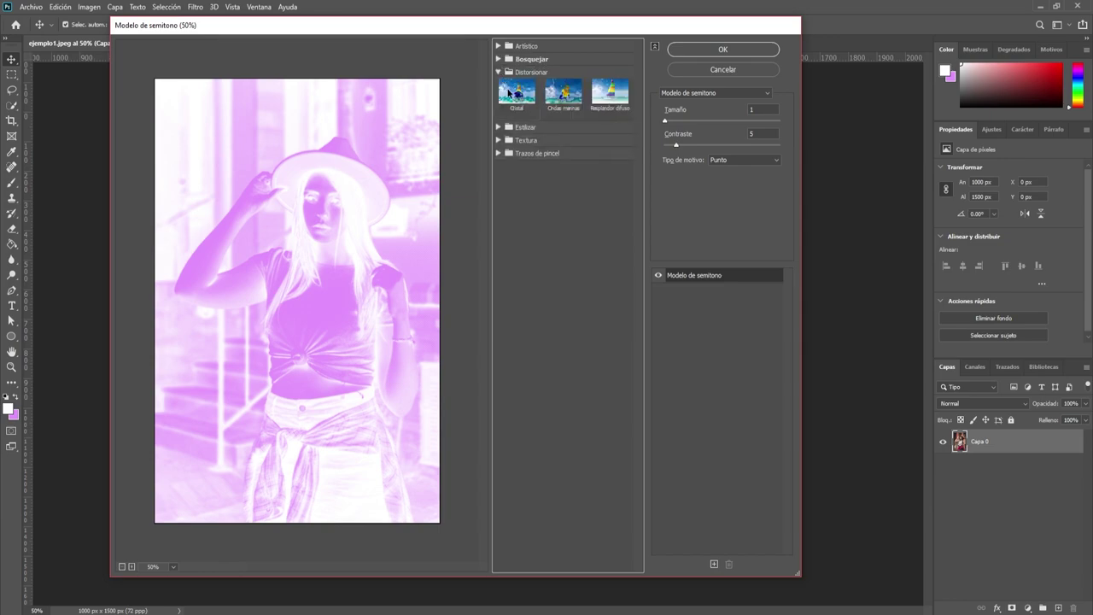
click(516, 93)
click(561, 98)
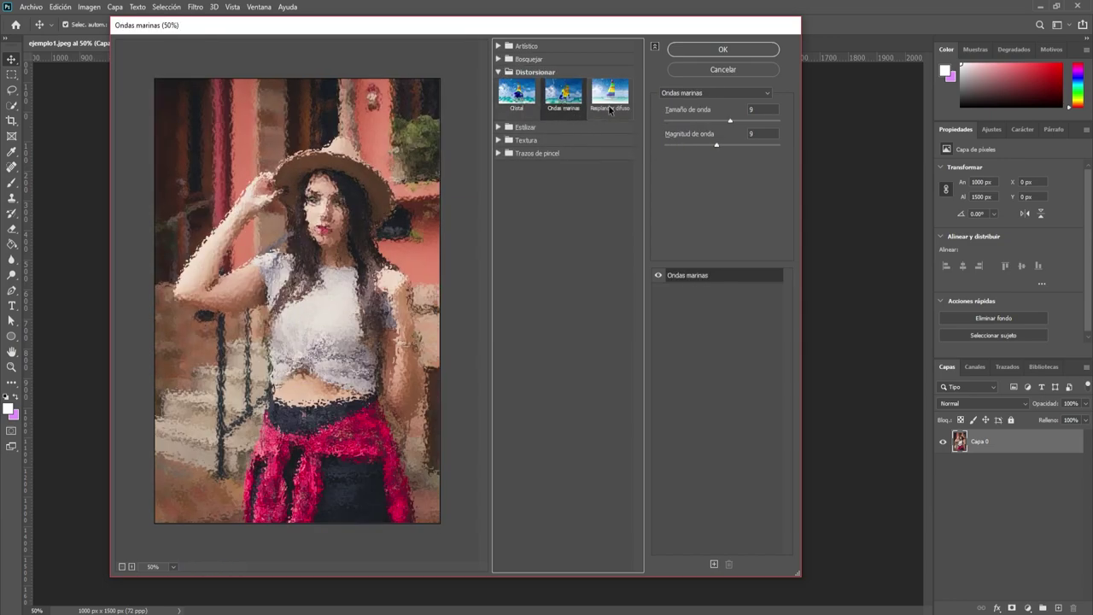
click(617, 97)
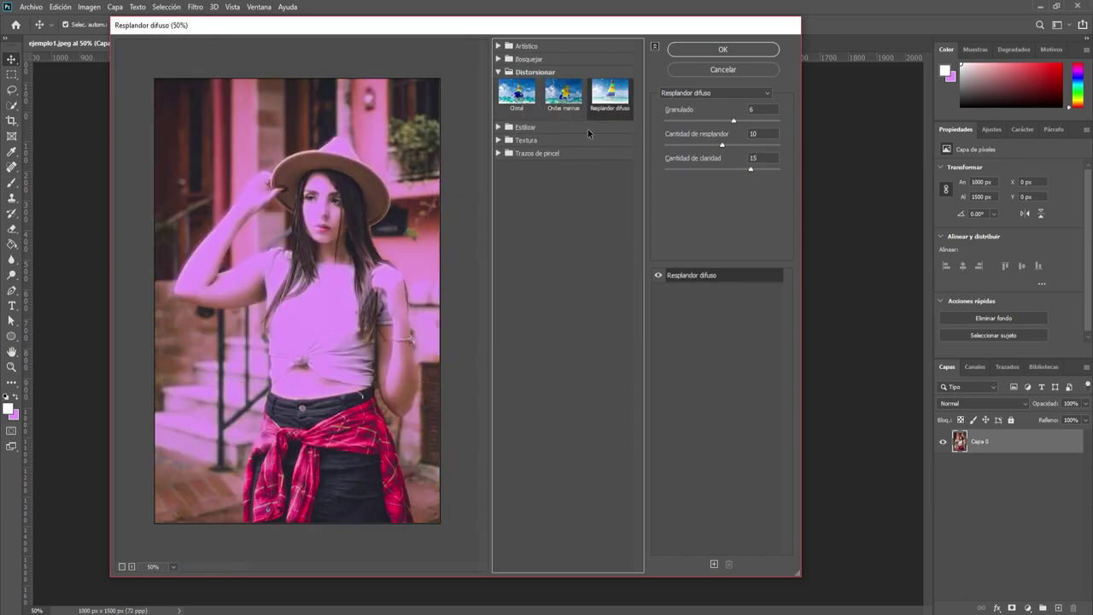
click(499, 127)
click(498, 72)
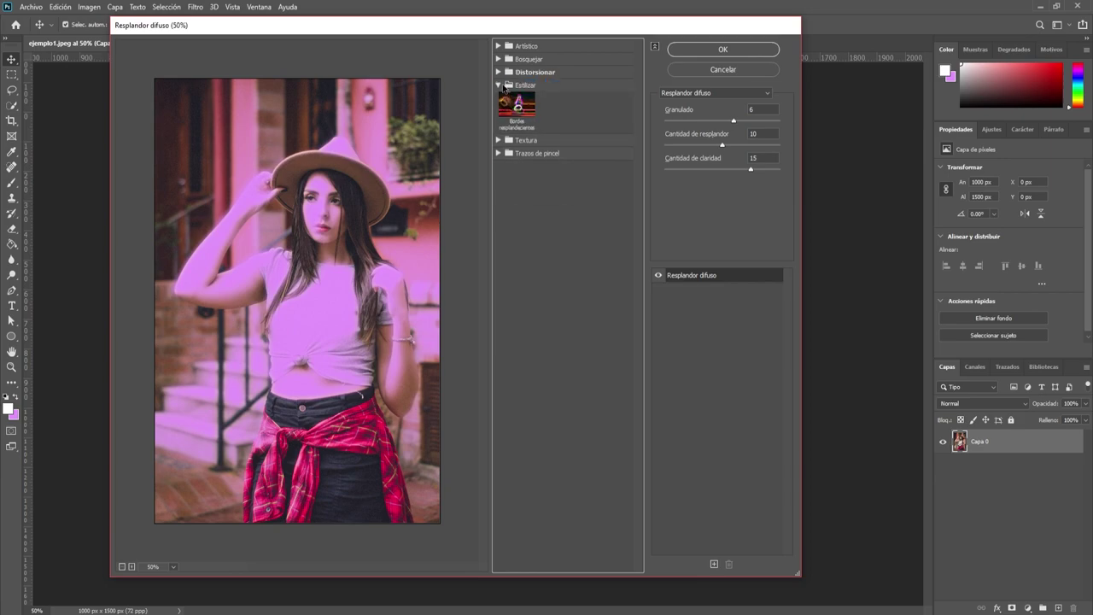
click(516, 104)
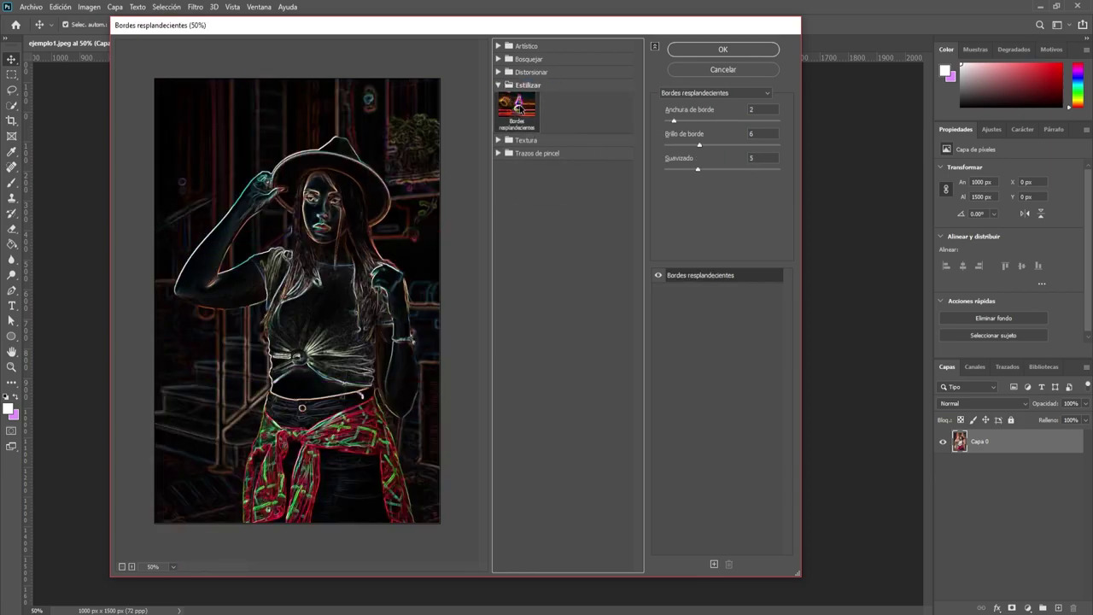
- Preview the Textura filters Azulejo de mosaico, Granulado, Grietas and Retazos, ending on Texturizar
click(499, 85)
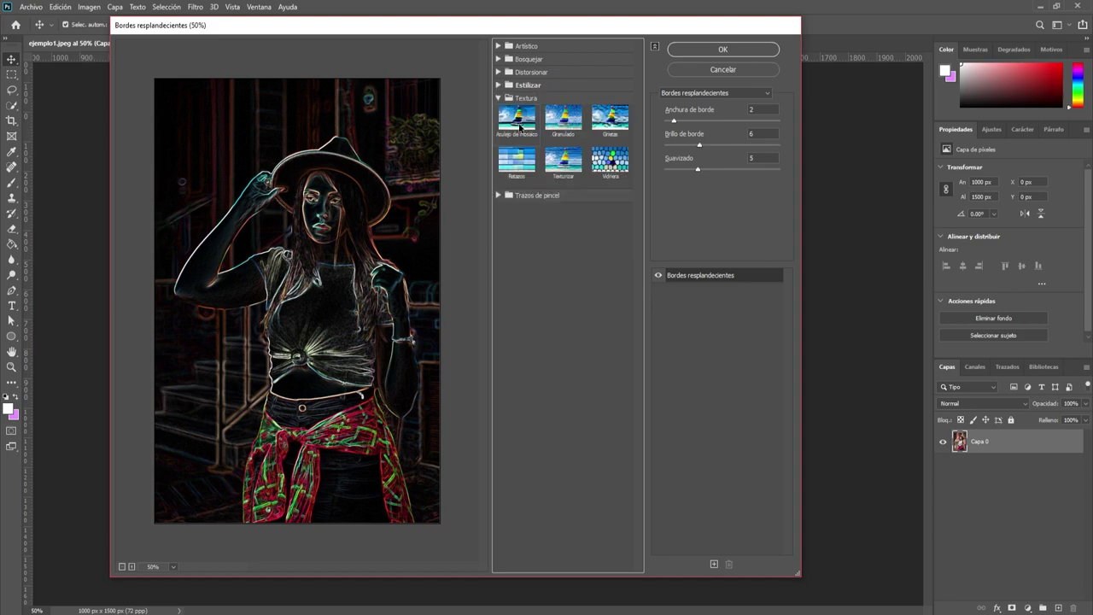
click(518, 125)
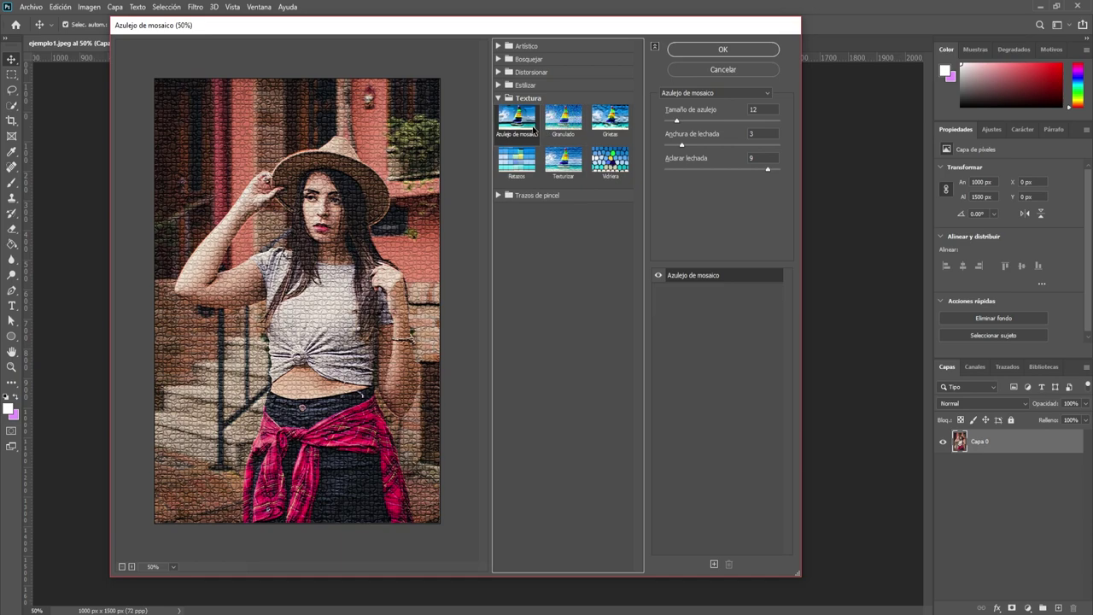
click(572, 128)
click(607, 120)
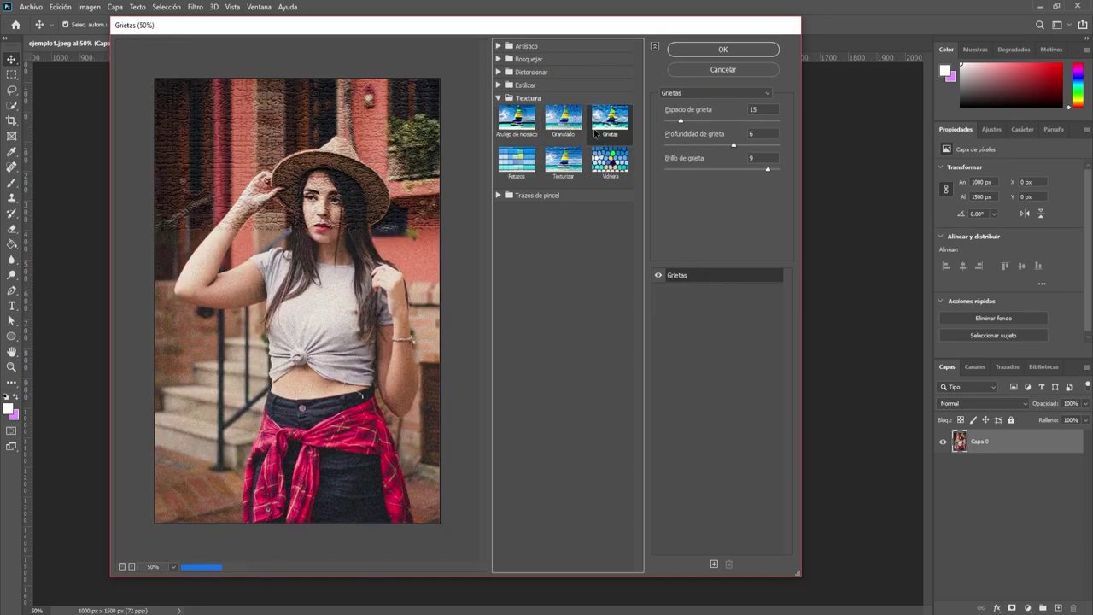
click(525, 171)
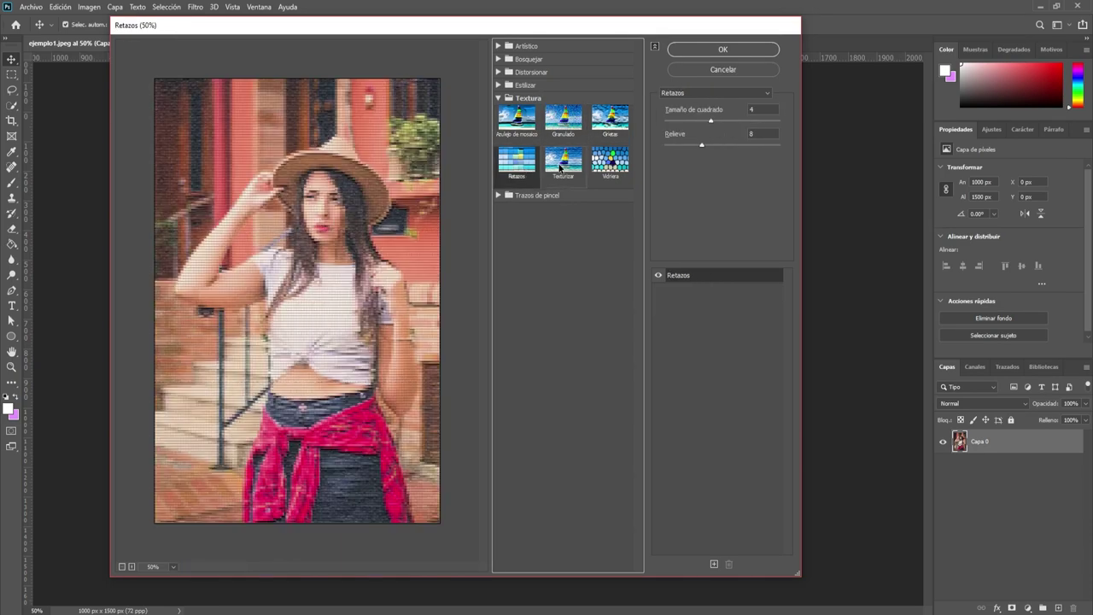
click(560, 167)
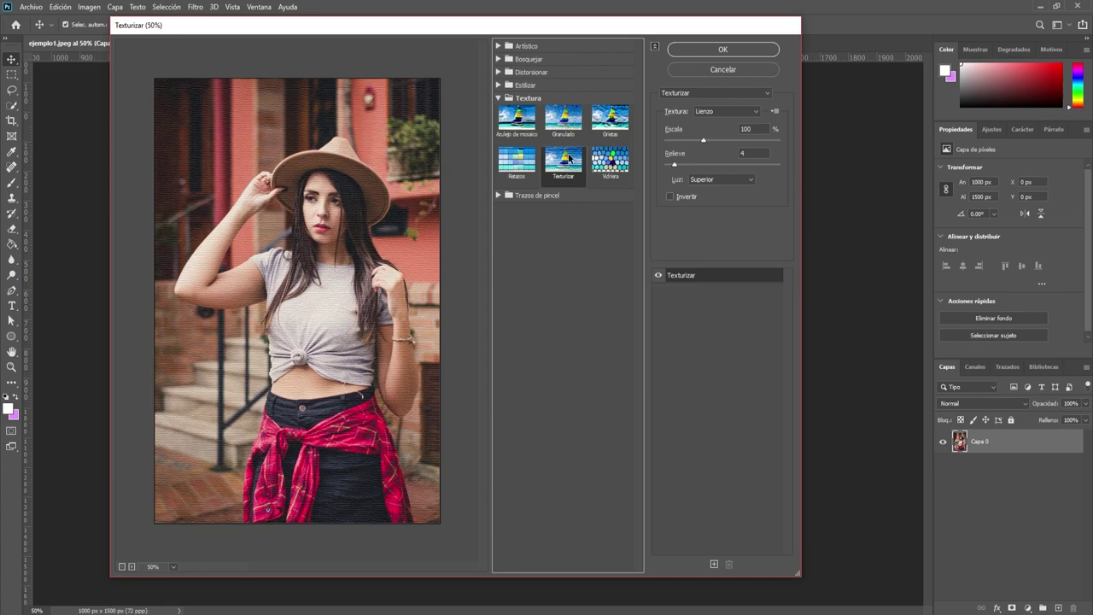
click(530, 195)
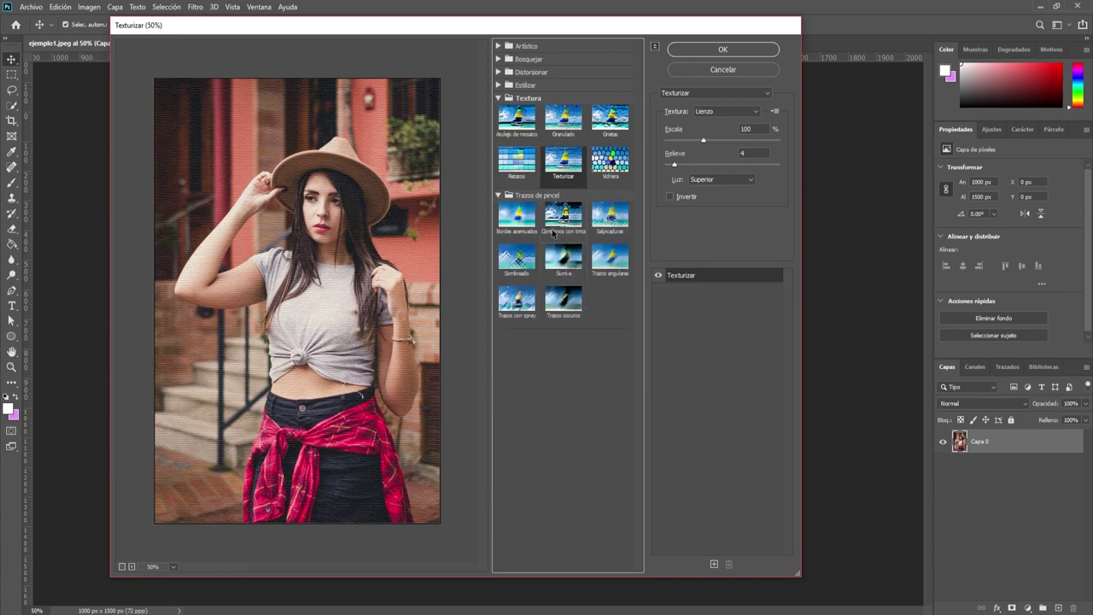
click(621, 262)
click(564, 167)
click(132, 566)
click(132, 566)
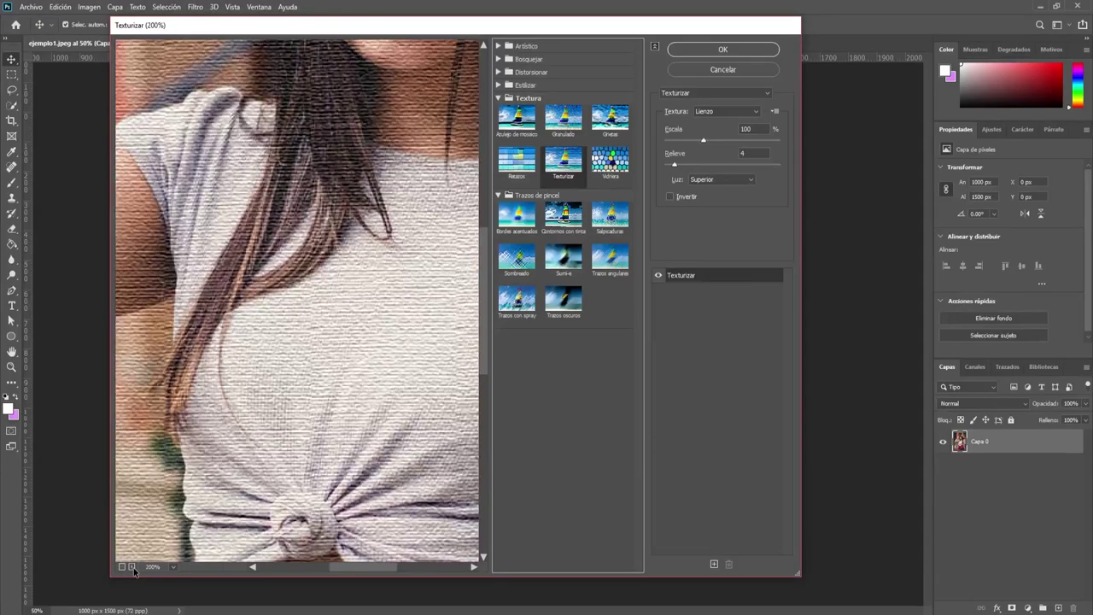
mouse_move(202, 330)
mouse_down()
mouse_move(270, 256)
mouse_move(421, 286)
mouse_move(347, 173)
mouse_move(360, 286)
mouse_up()
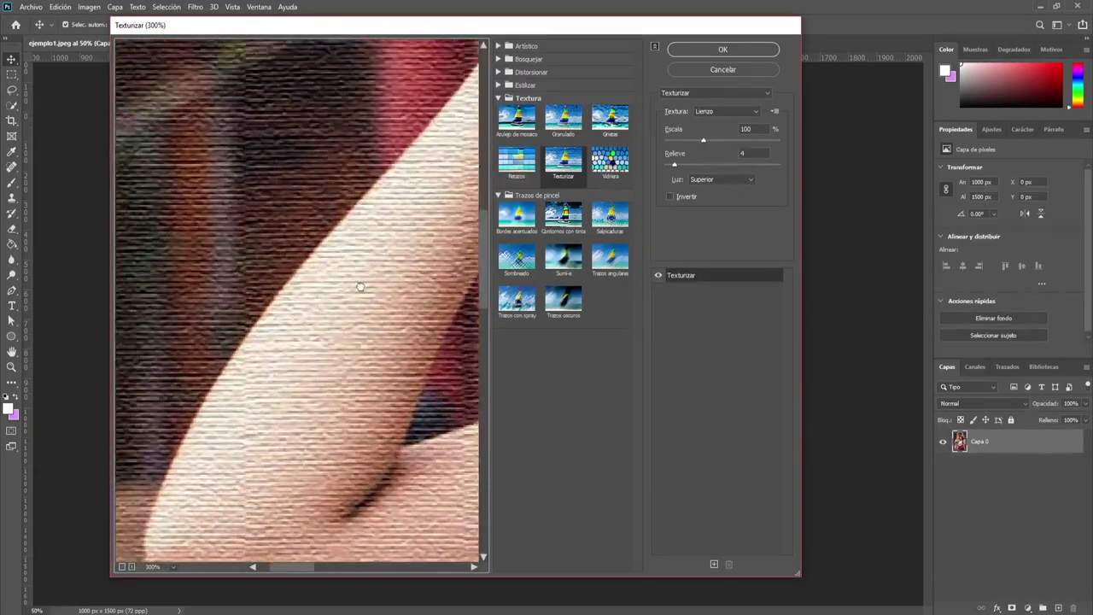
drag(305, 122, 177, 555)
click(122, 567)
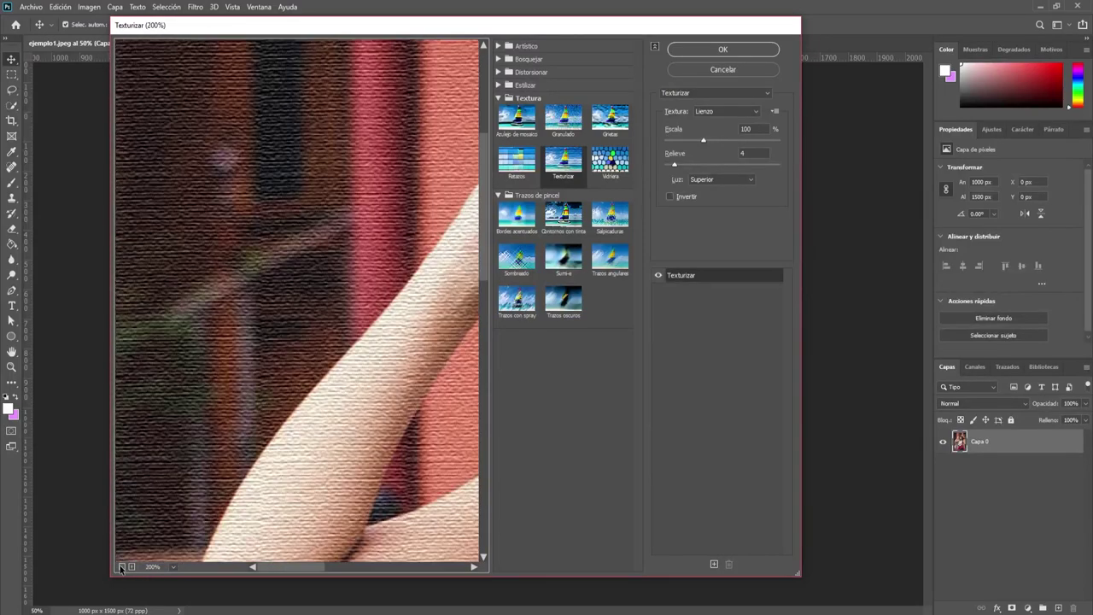
click(122, 567)
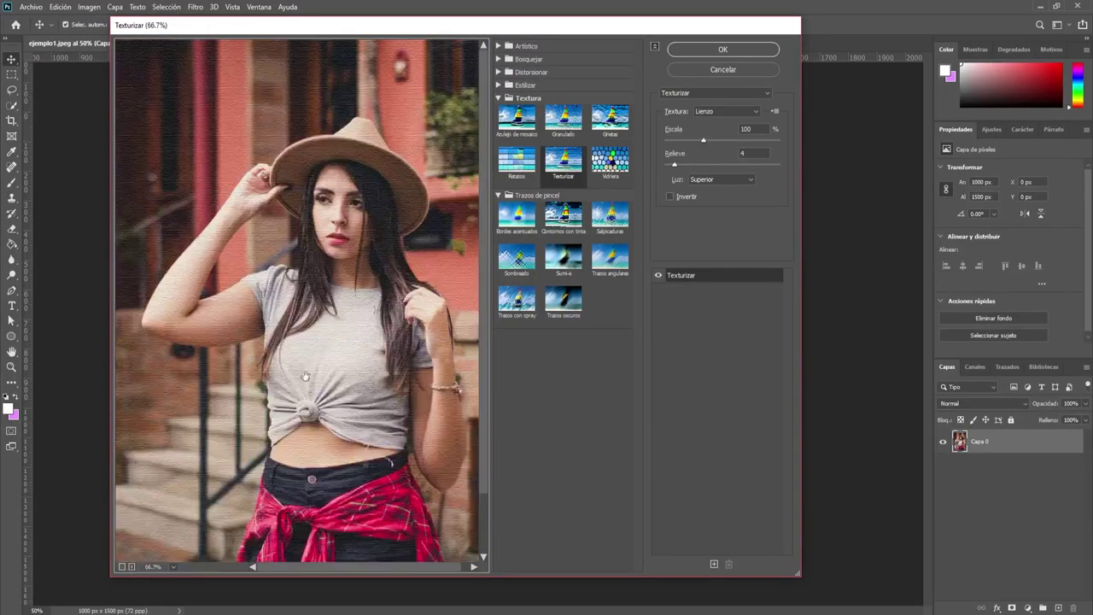
click(122, 567)
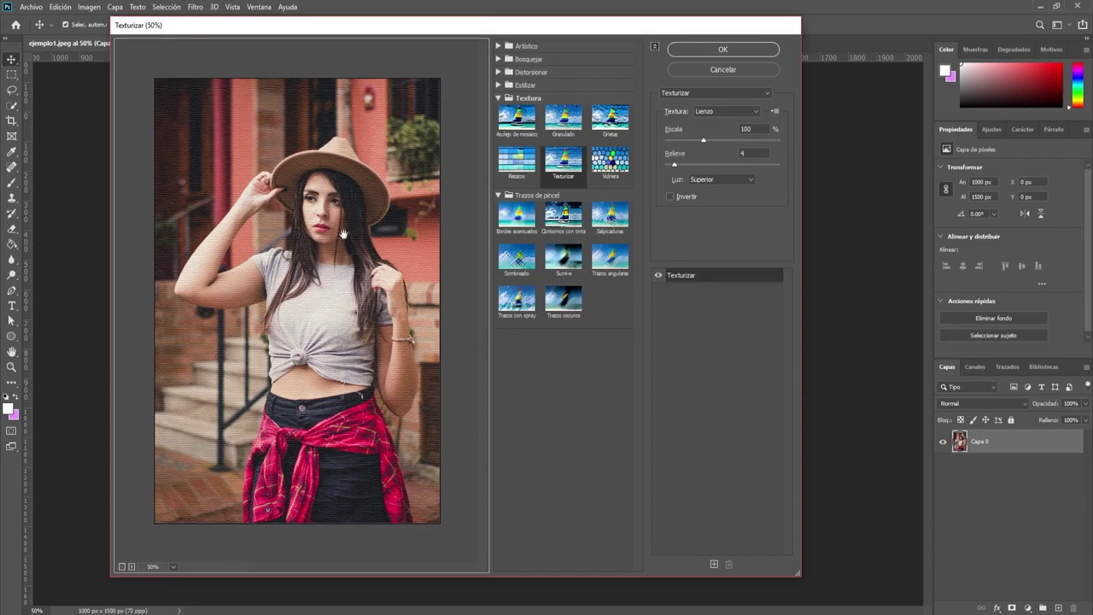
click(132, 568)
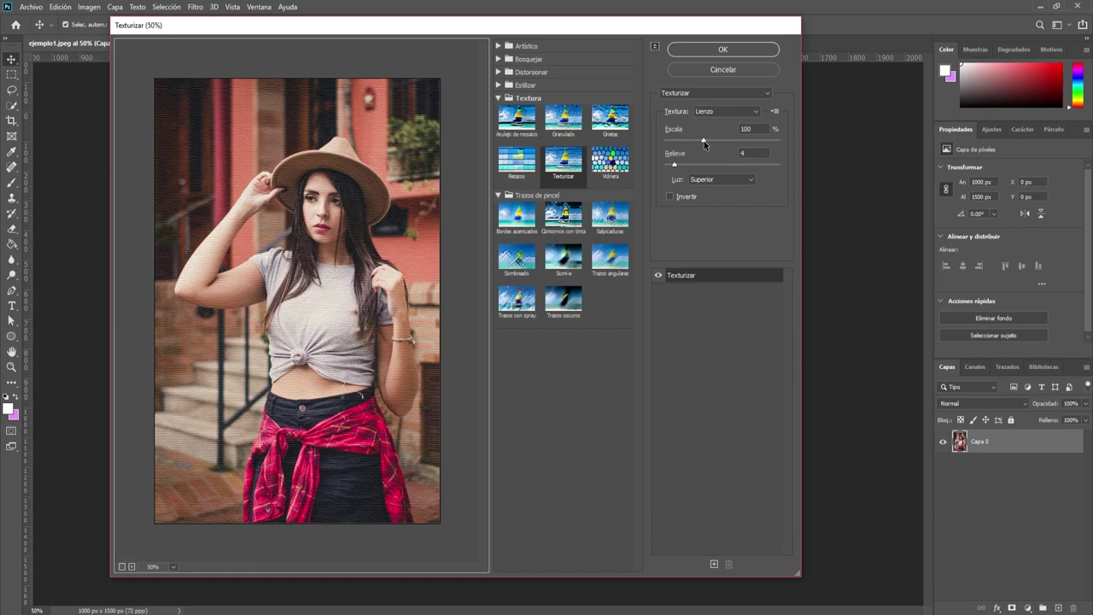
- Adjust the Texturizar scale and bring its relief down to 4
mouse_move(704, 143)
mouse_down()
mouse_move(693, 143)
mouse_move(709, 145)
mouse_move(695, 166)
mouse_up()
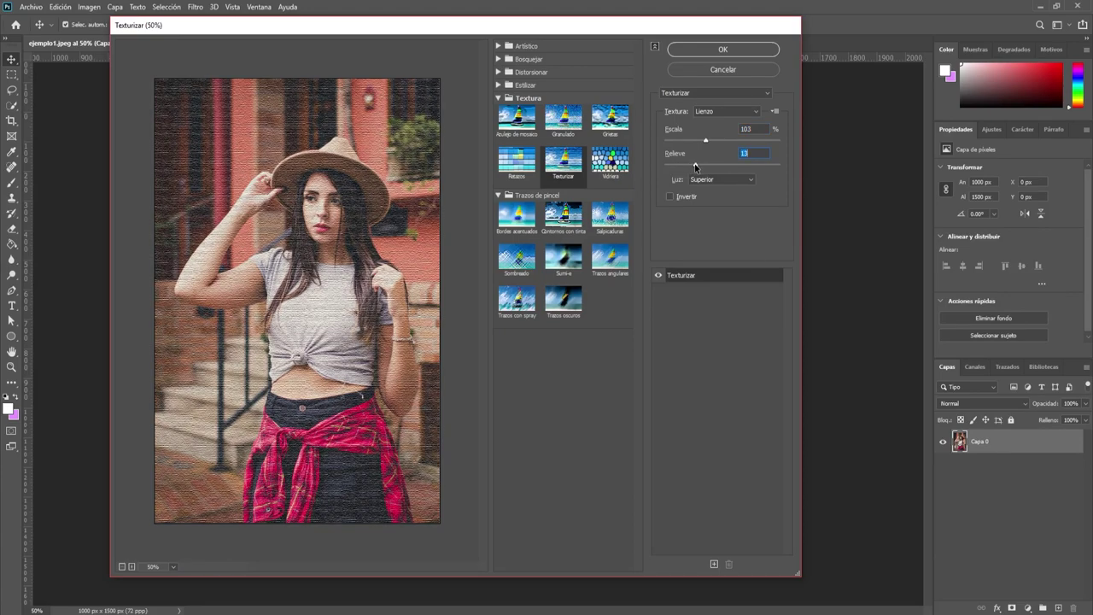
mouse_move(695, 166)
mouse_down()
mouse_move(681, 169)
mouse_move(705, 168)
mouse_up()
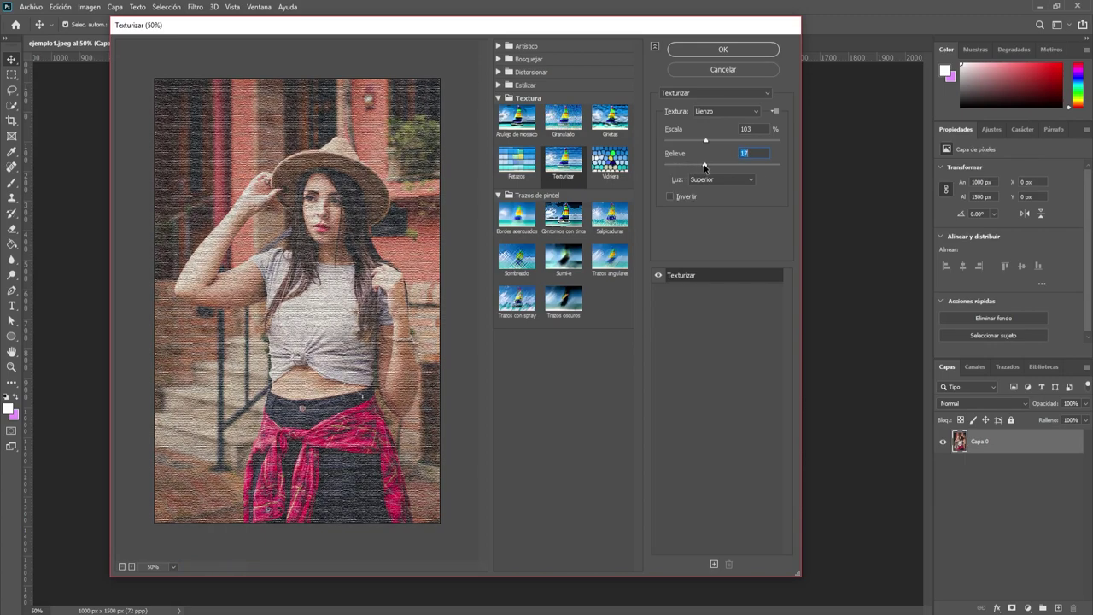
drag(701, 167, 678, 172)
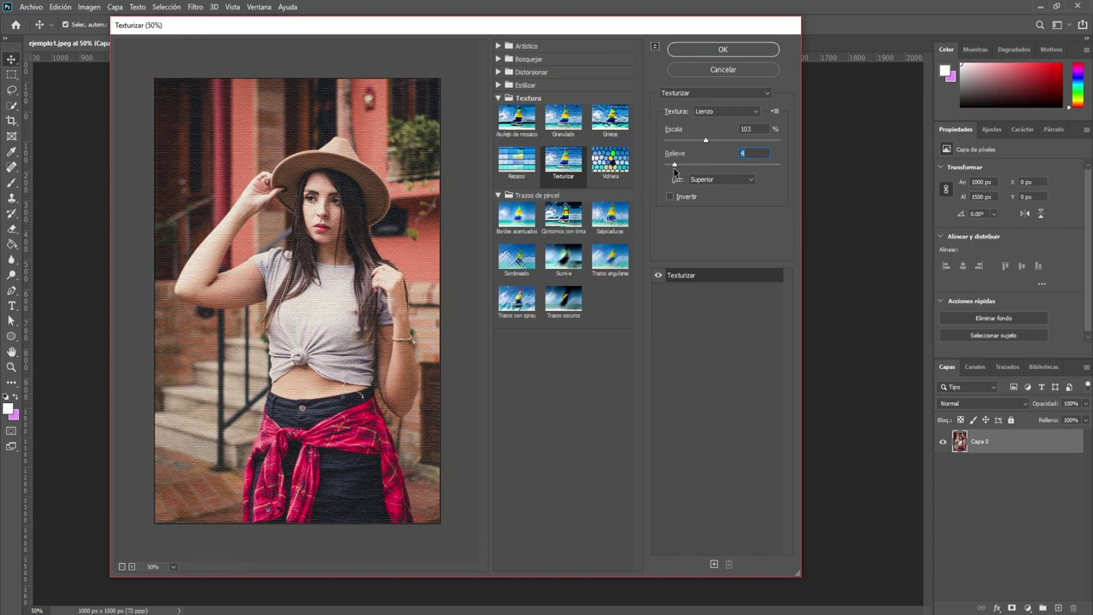
- Zoom the preview in on the face and arm to inspect the texture, then back to 50%
click(132, 566)
drag(116, 350, 249, 437)
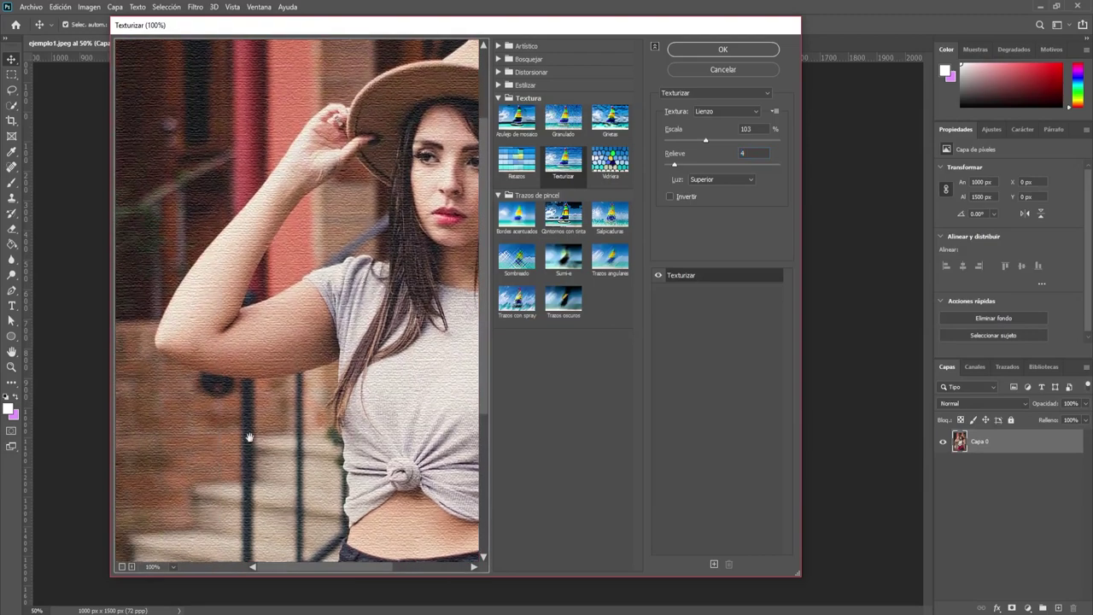
click(131, 566)
mouse_move(282, 329)
mouse_down()
mouse_move(324, 333)
mouse_move(304, 197)
mouse_up()
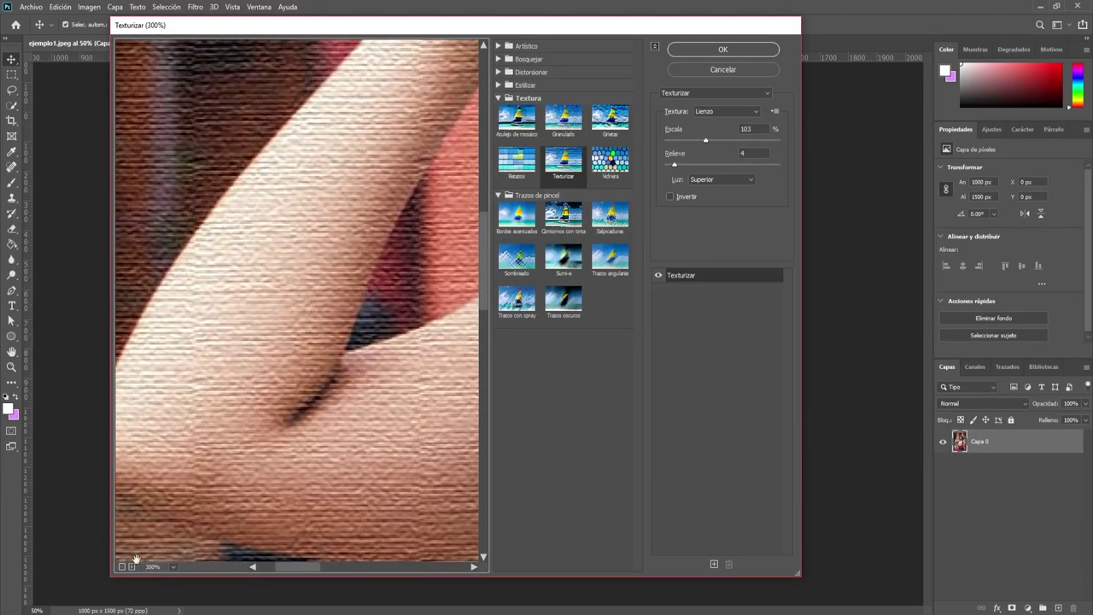
click(122, 567)
click(122, 566)
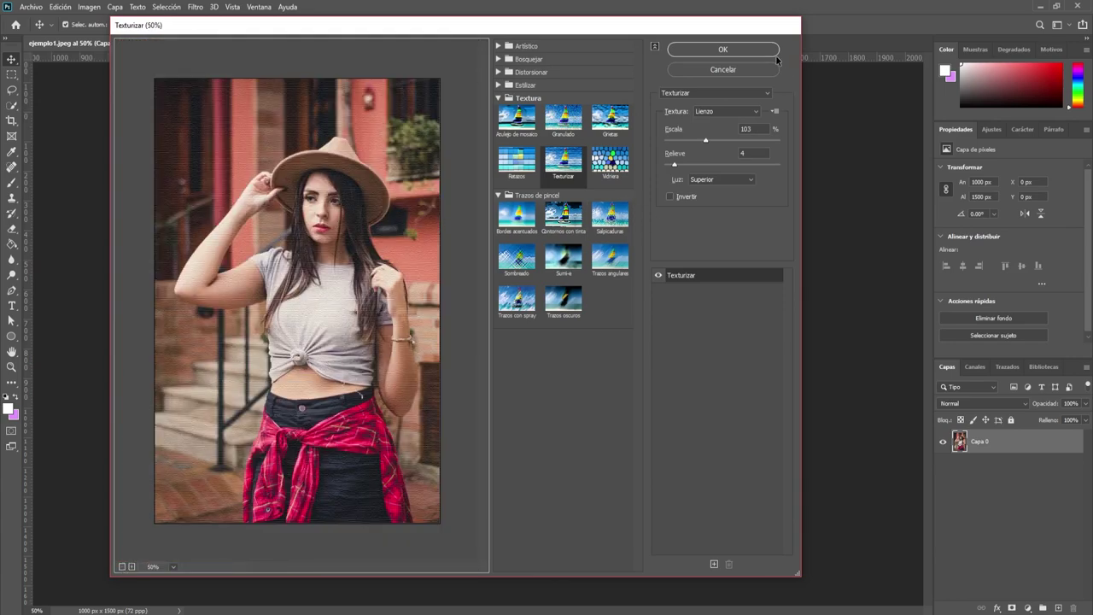
- Apply the Texturizar filter, then zoom in on the face and hat brim and back out
click(714, 50)
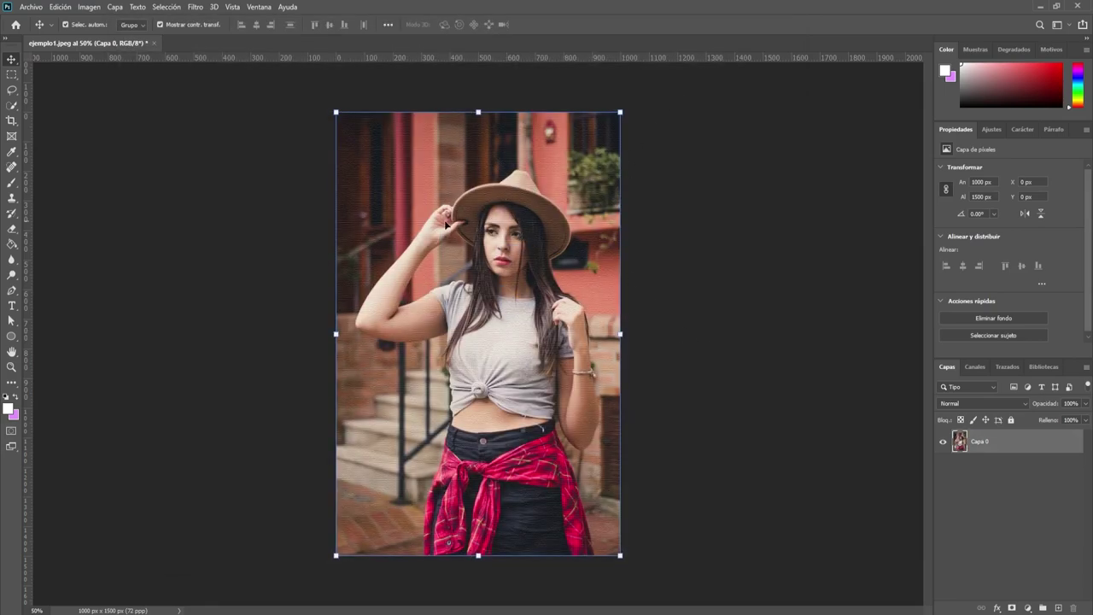
key(z)
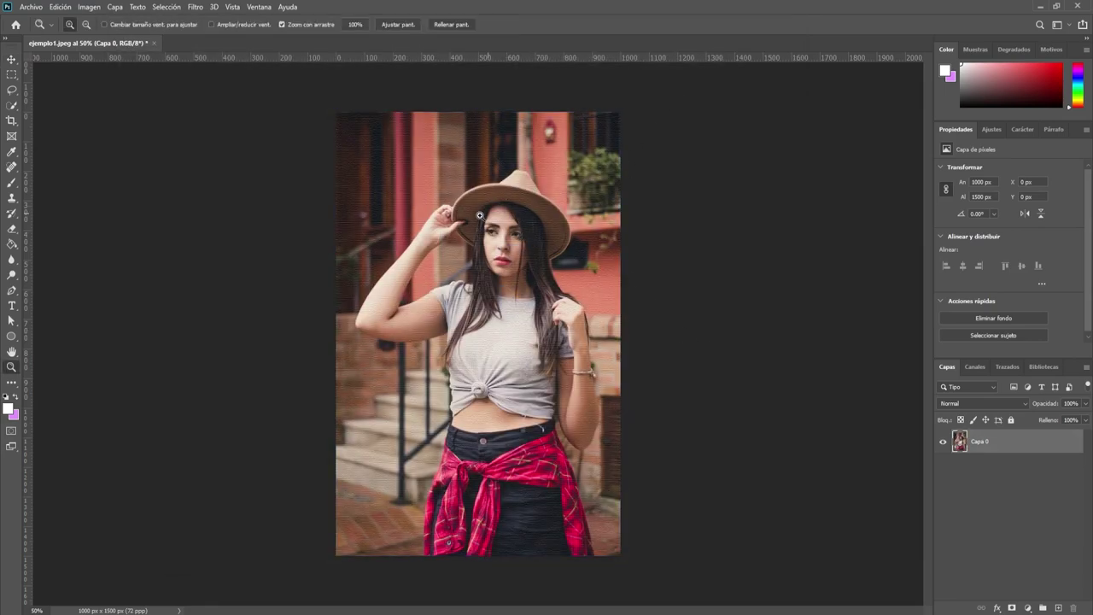
click(476, 218)
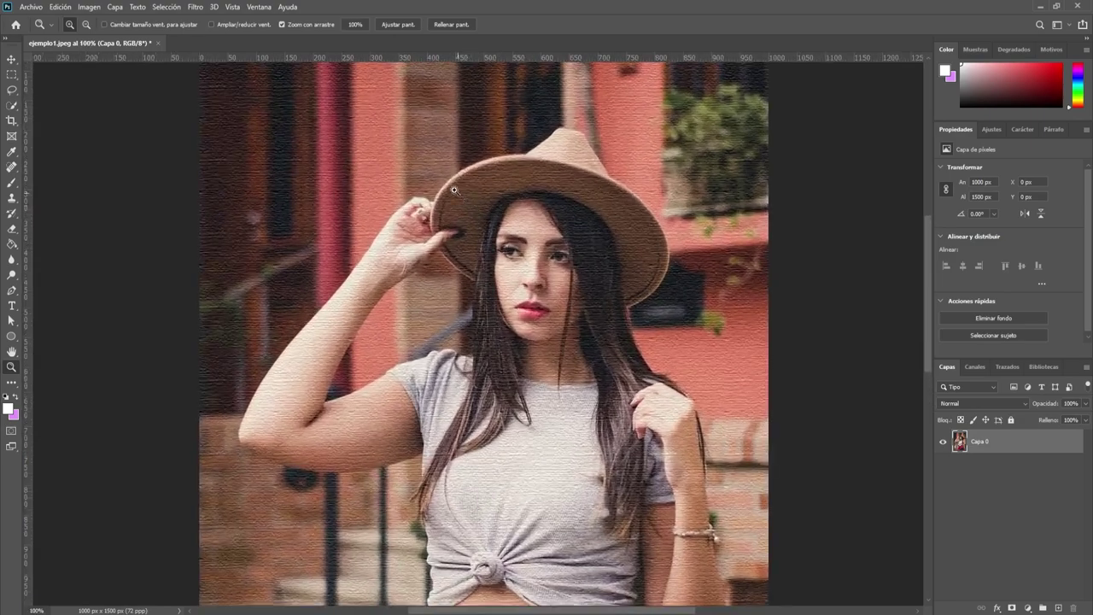
click(455, 190)
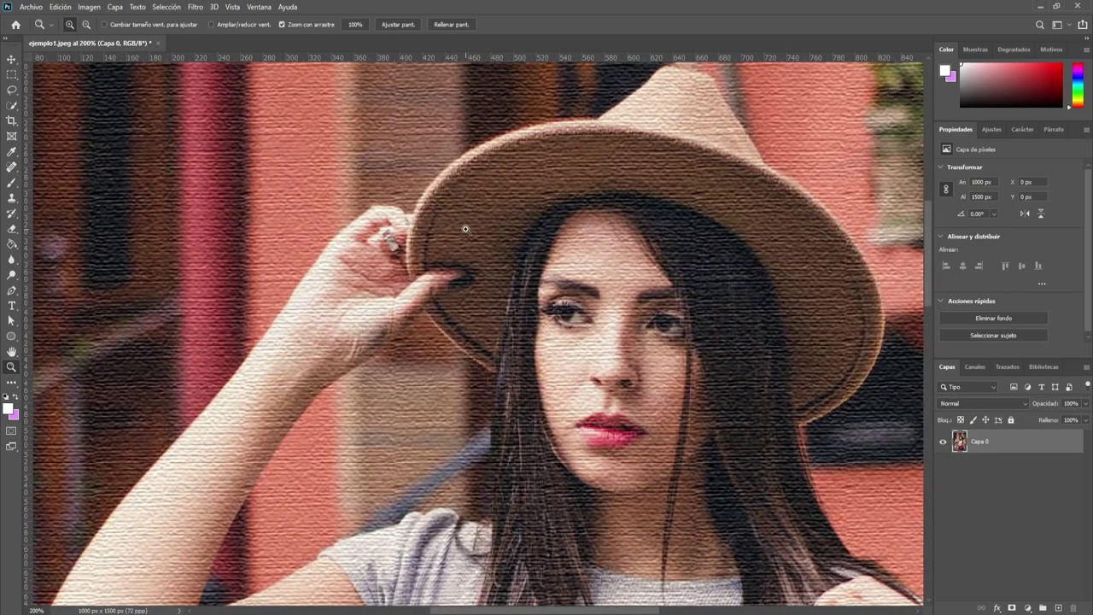
alt+click(487, 229)
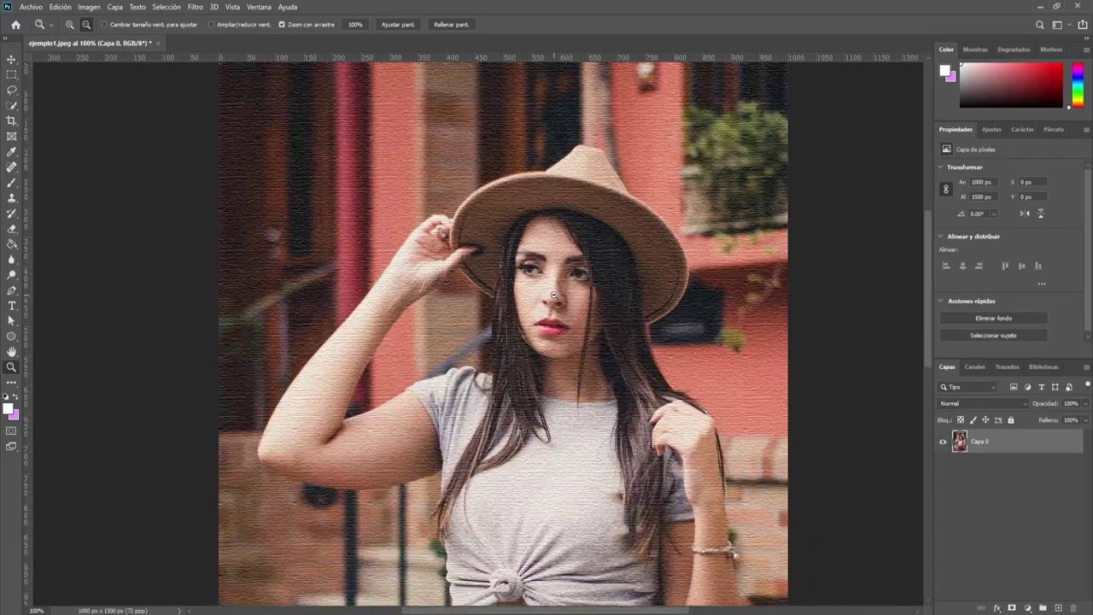
alt+click(553, 296)
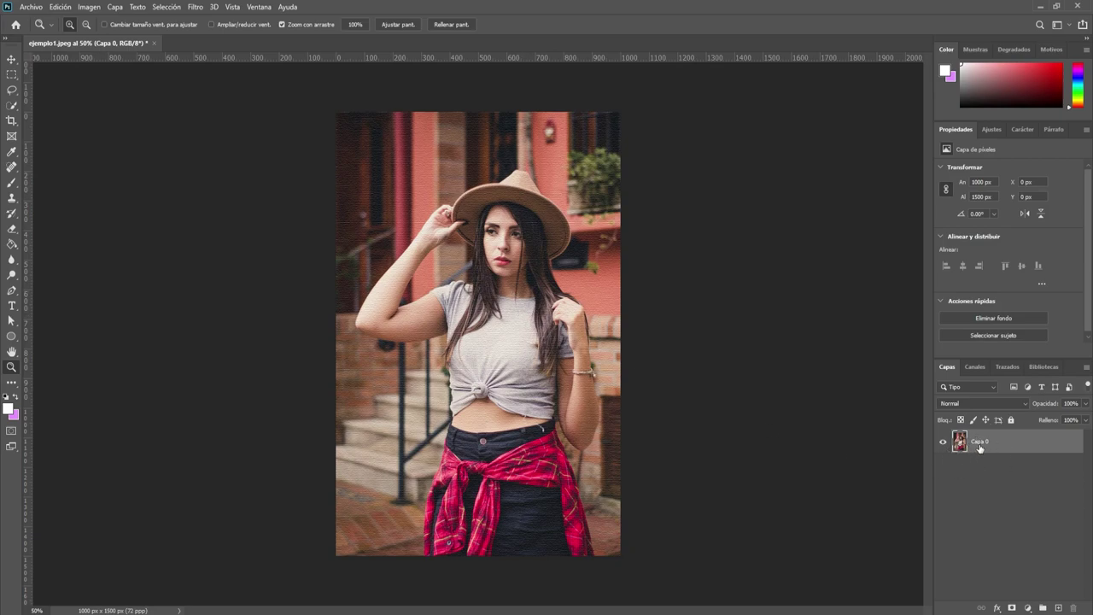
- Launch Filtro > Licuar on the portrait and move its window fully onto the screen
click(194, 7)
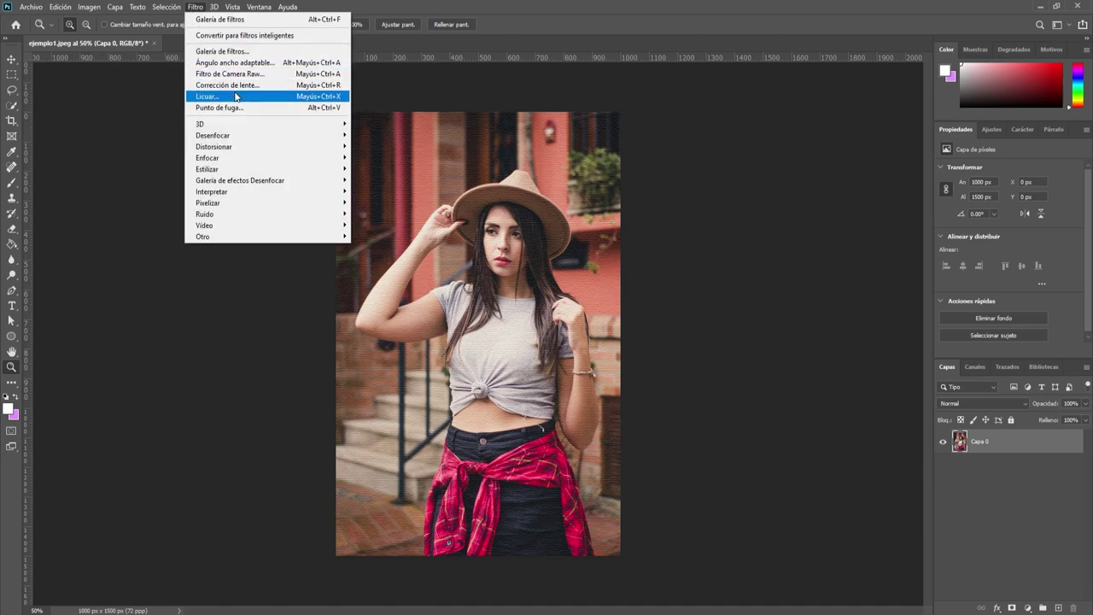
click(234, 100)
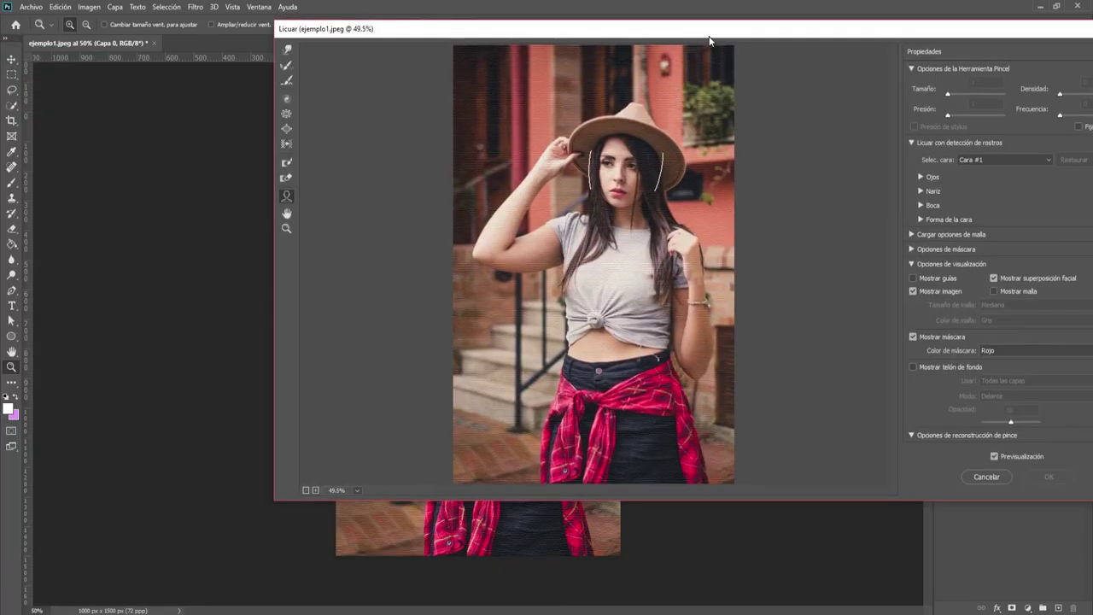
drag(708, 38, 552, 36)
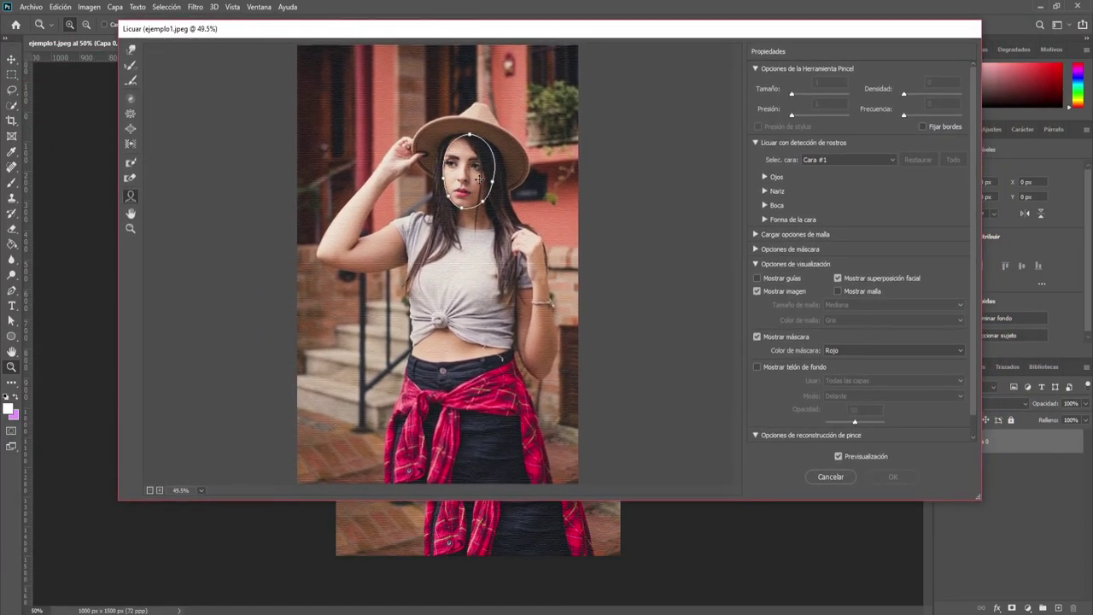
mouse_move(468, 167)
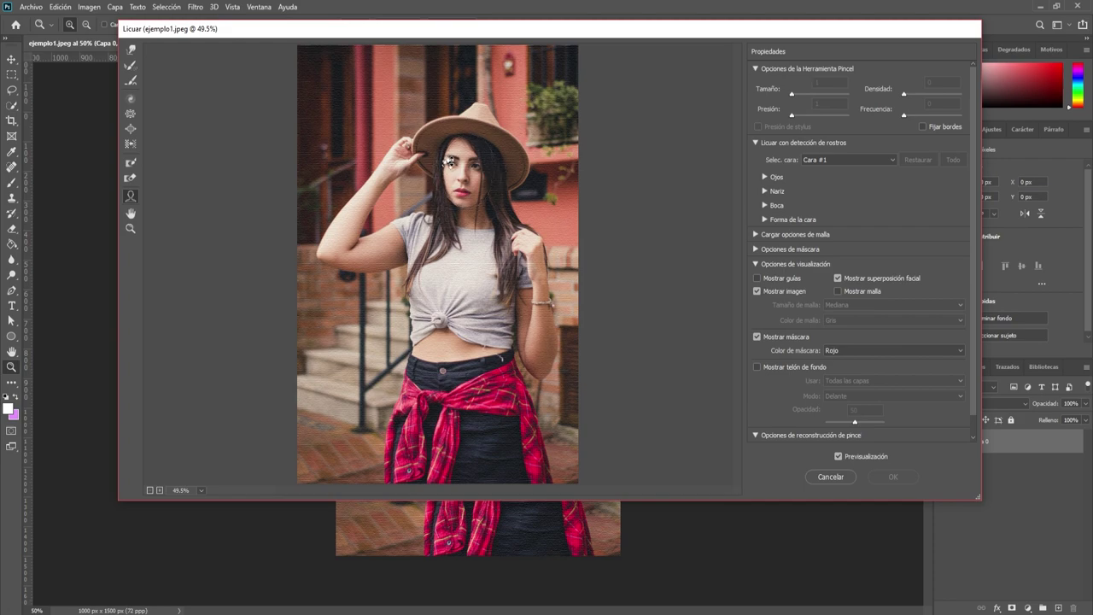
- Enlarge the preview, then set Chin Height to -100 and Forehead and Face Width to 100
click(159, 490)
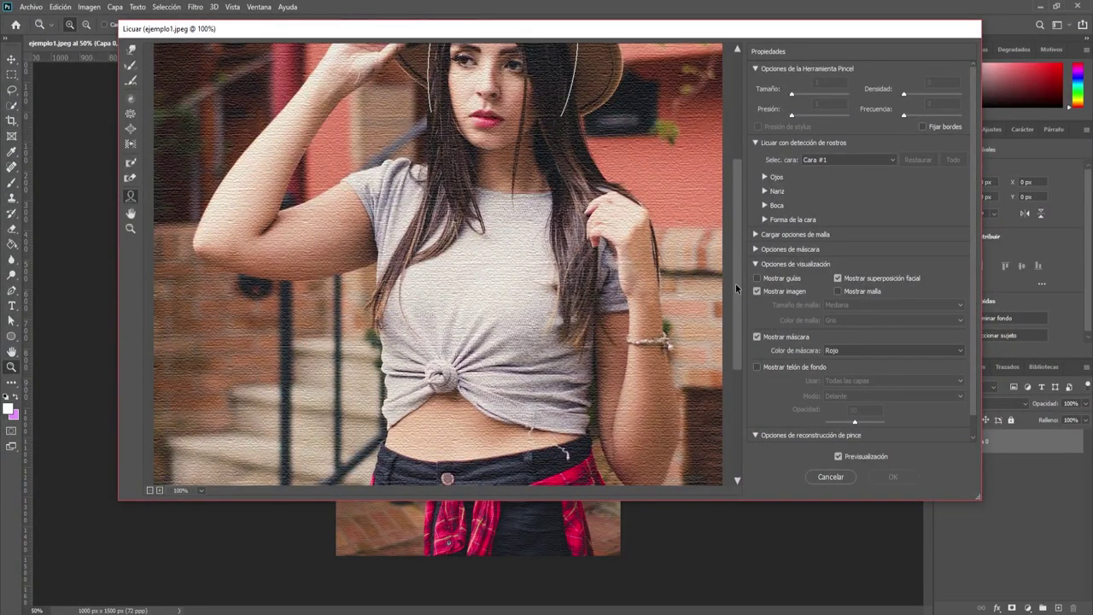
drag(736, 284, 739, 232)
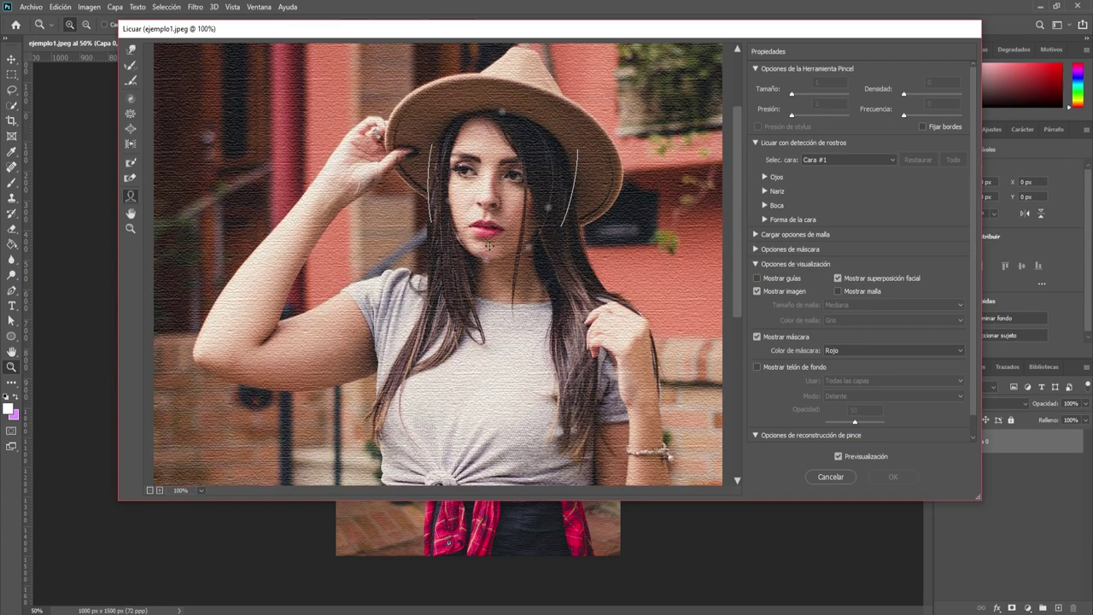
mouse_move(487, 259)
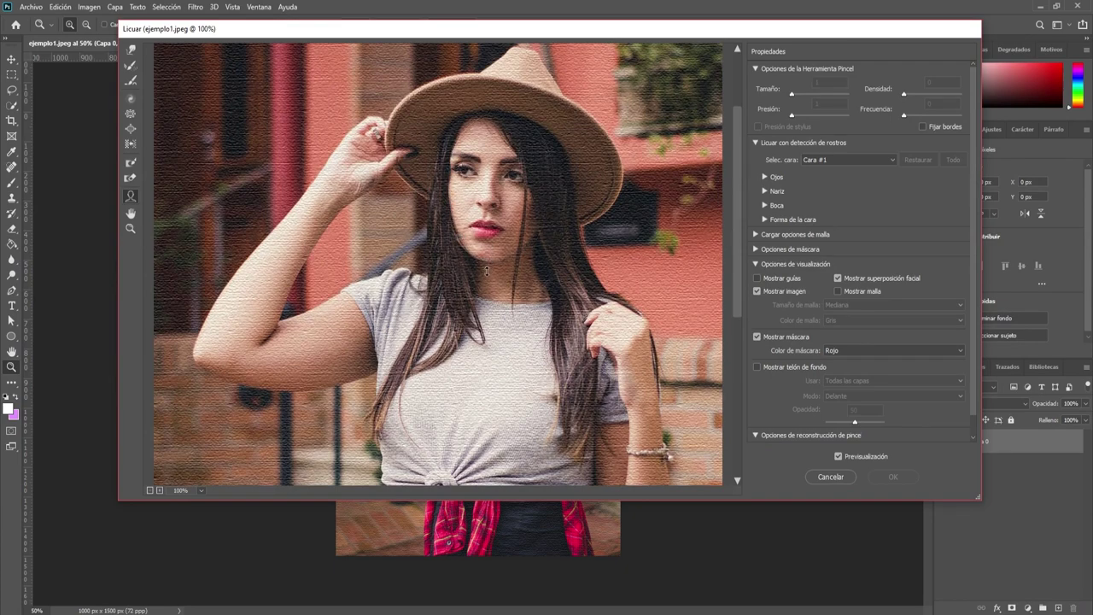
drag(486, 284, 499, 219)
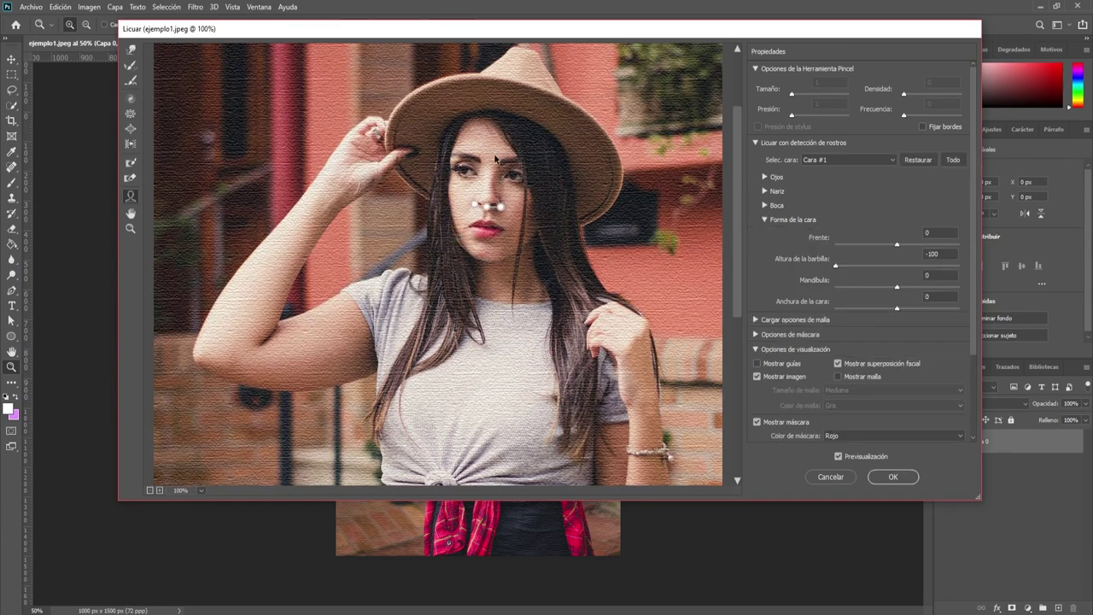
drag(502, 112, 505, 89)
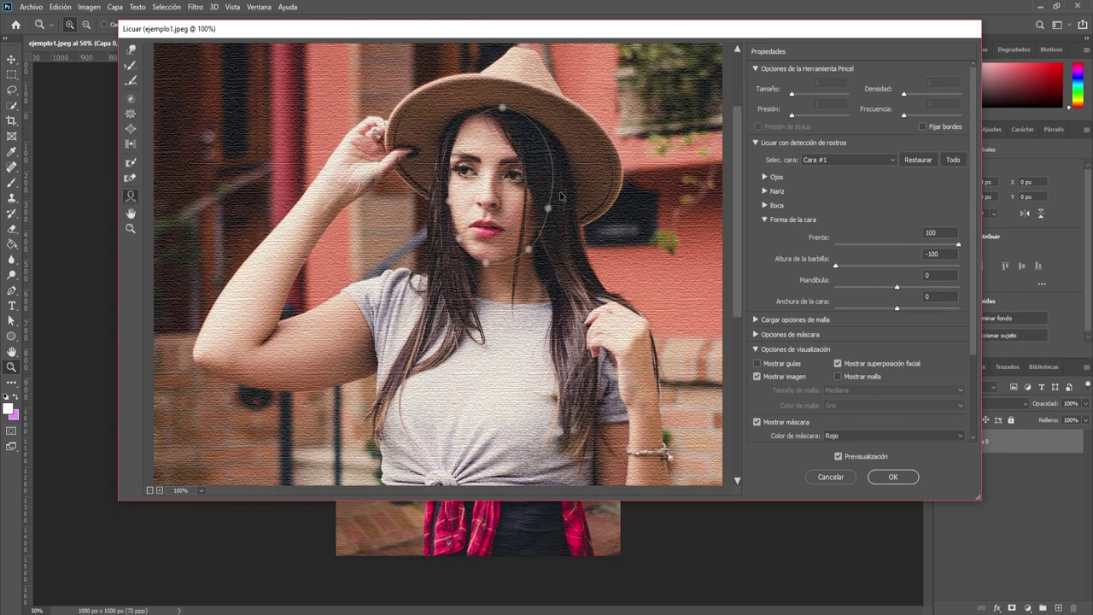
drag(559, 191, 569, 210)
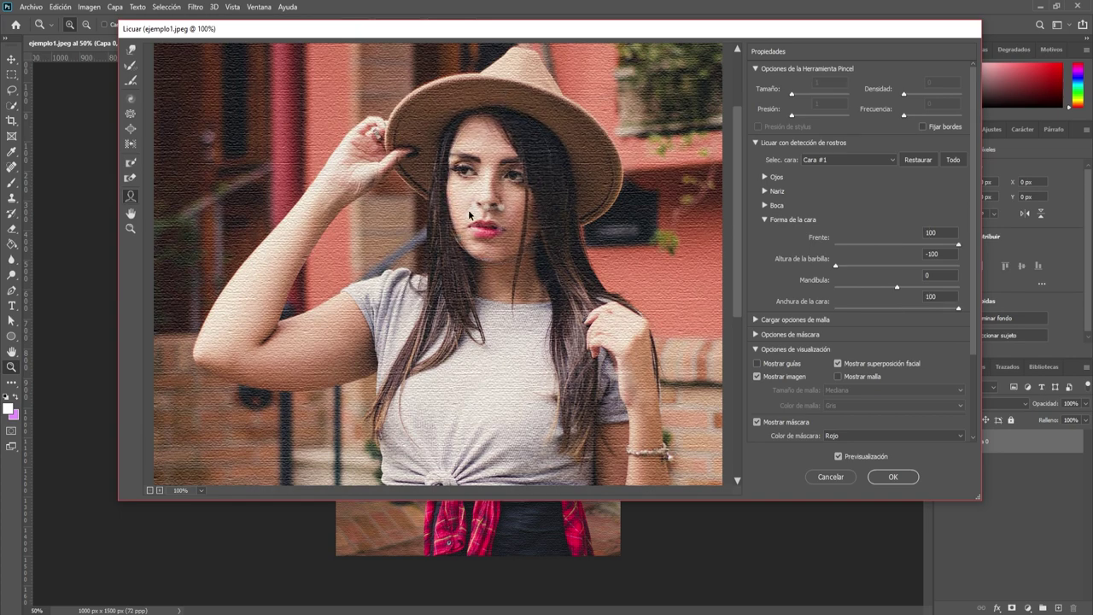
- Set Nose Height, Nose Width and one Eye Height to 100 in face-aware Liquify
drag(488, 184, 488, 167)
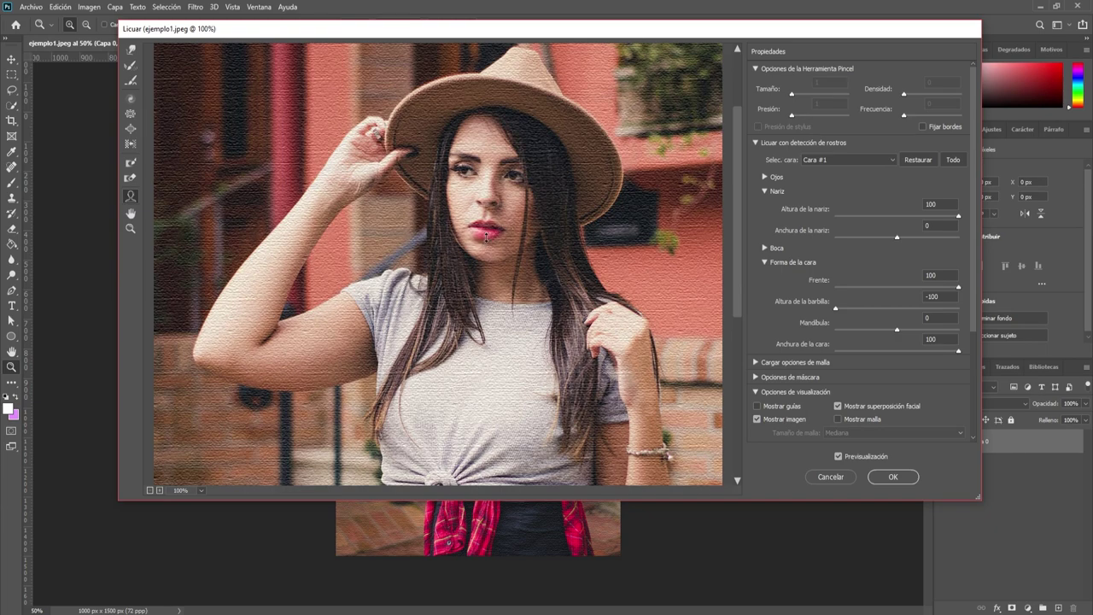
click(486, 231)
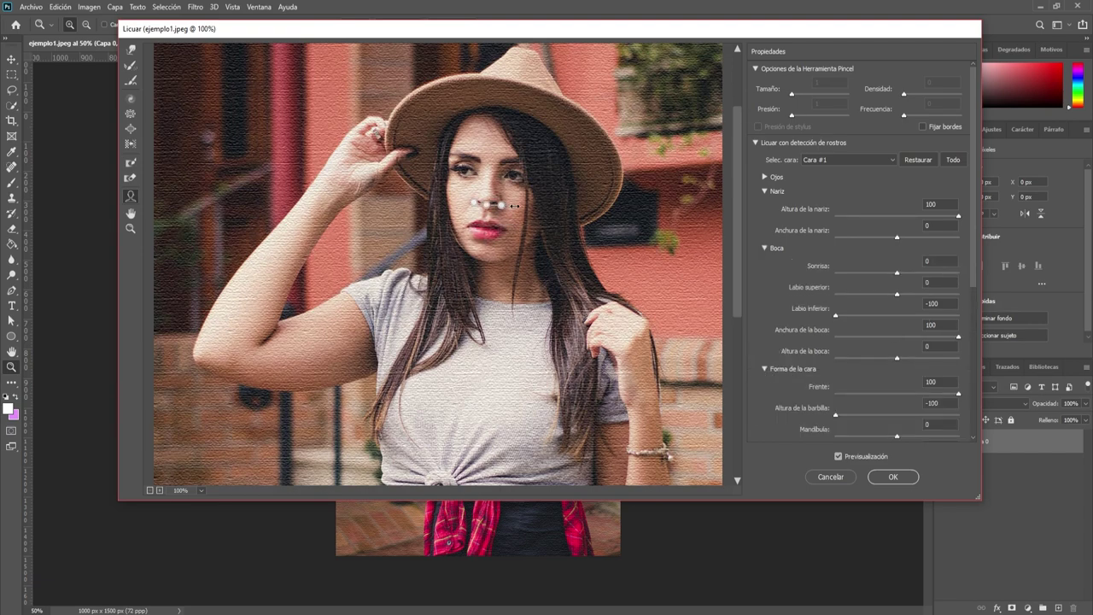
drag(514, 206, 535, 207)
drag(511, 176, 513, 167)
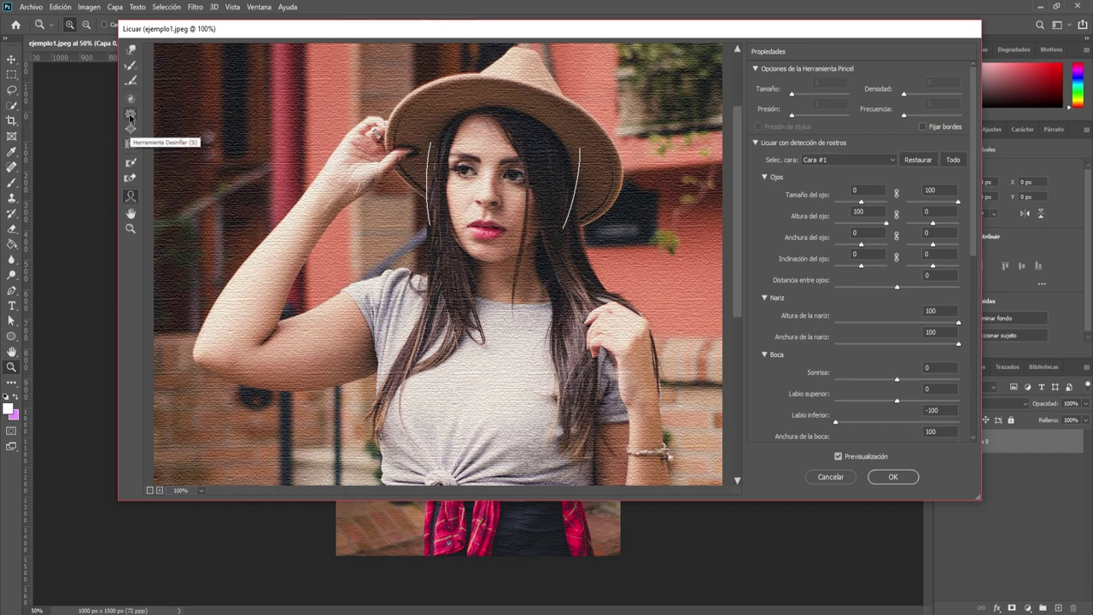
- Try the Pucker, Bloat and Push Left brushes, distorting the nose area
click(131, 115)
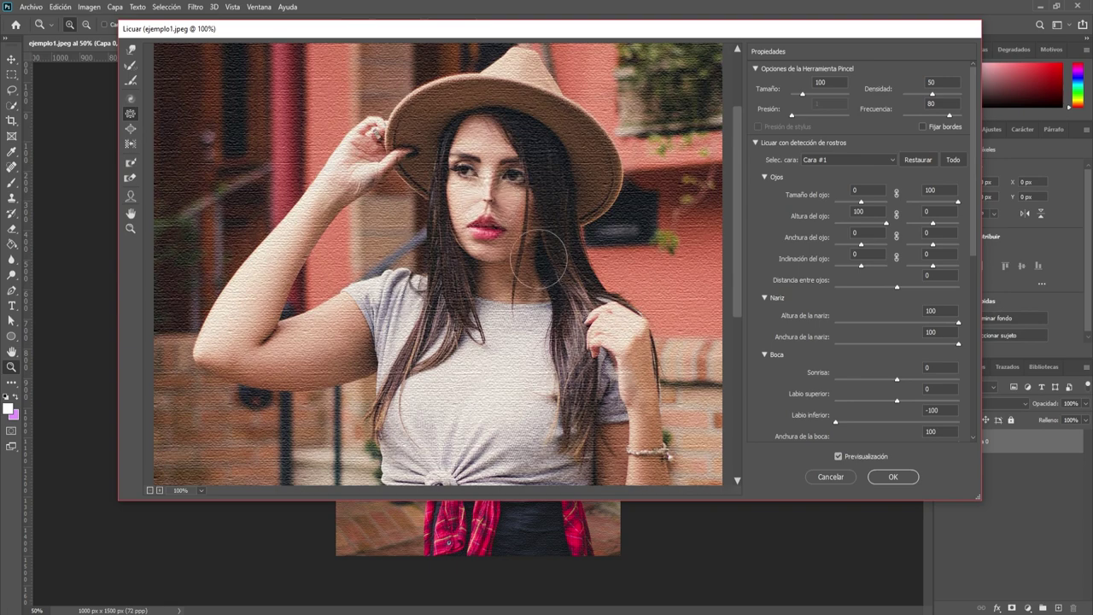
click(132, 130)
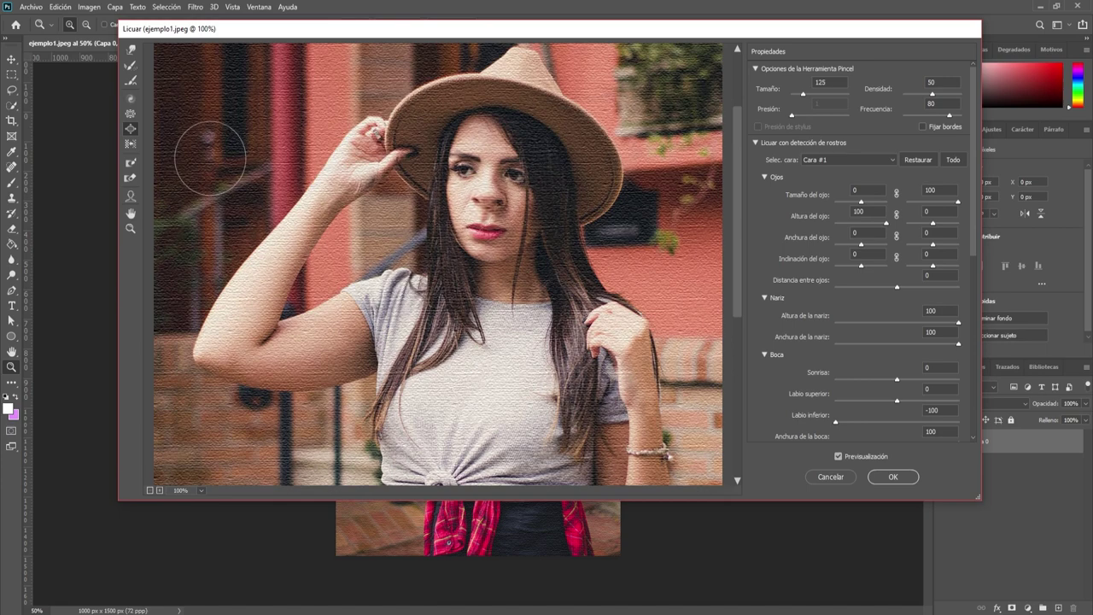
click(130, 145)
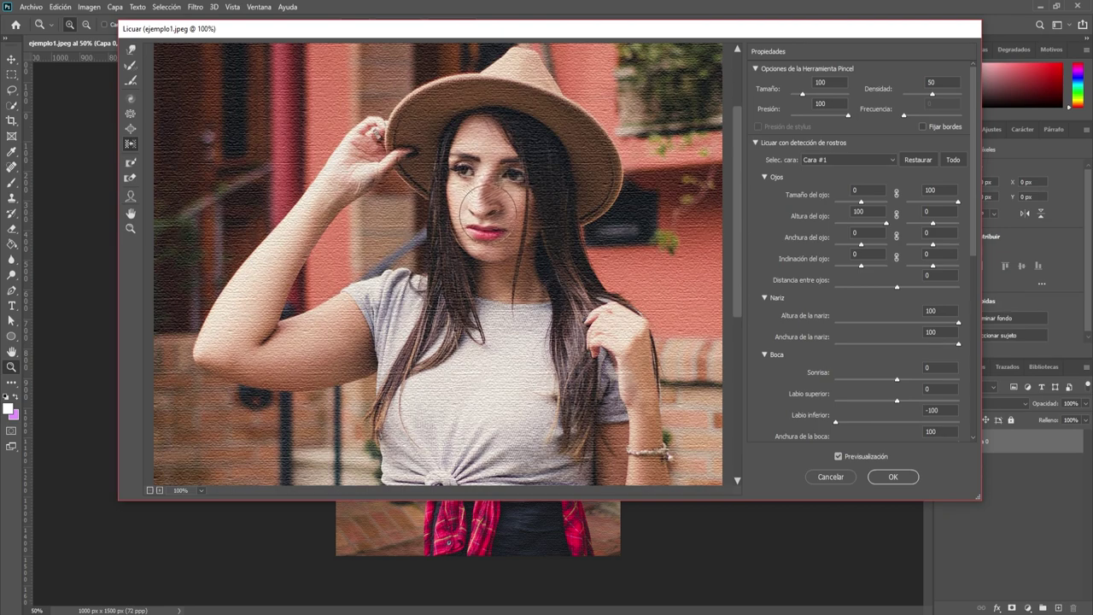
drag(486, 217, 483, 171)
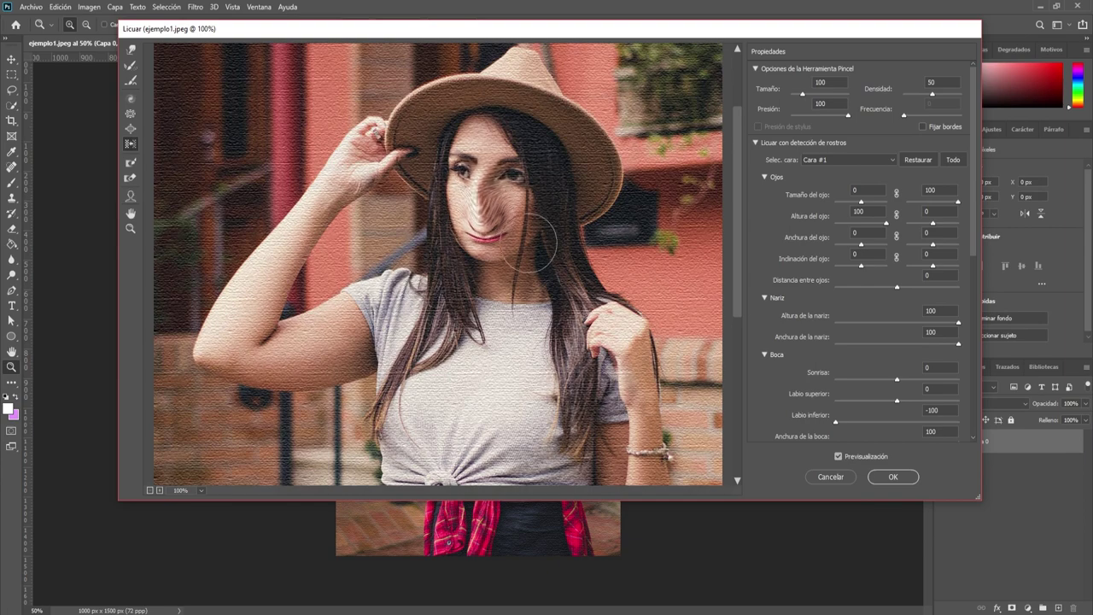
- Twirl the nose area and the left elbow skin clockwise with the Twirl Clockwise tool
click(131, 99)
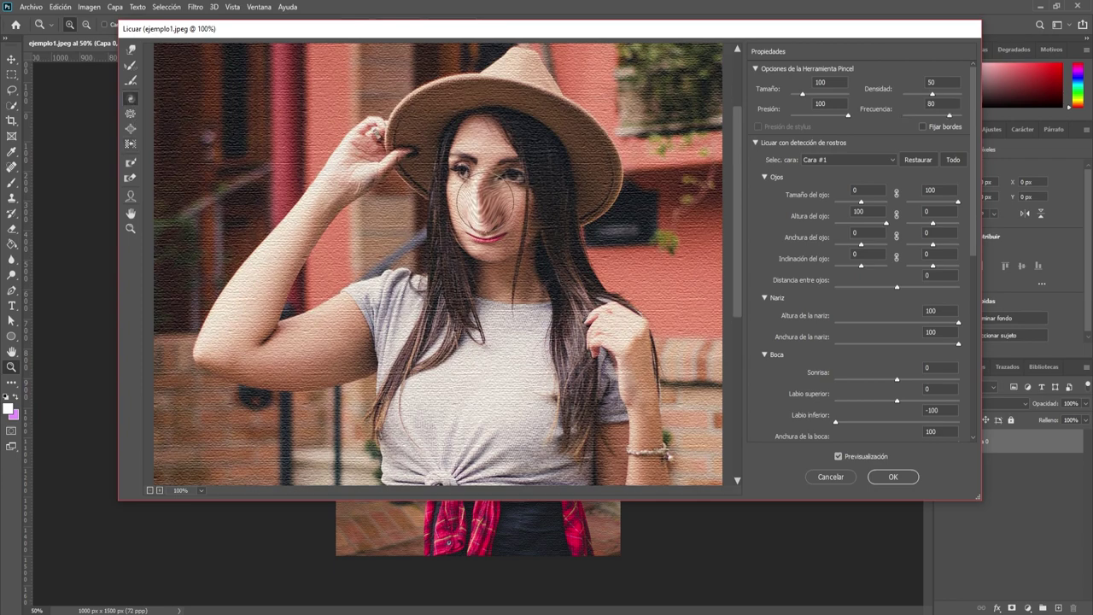
drag(485, 197, 483, 201)
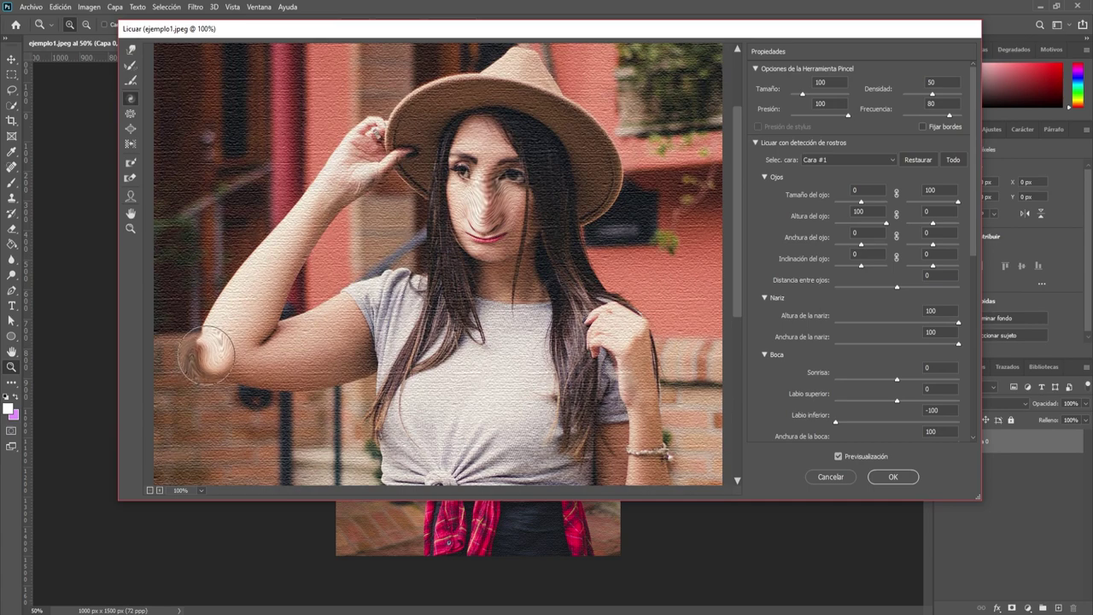
drag(206, 355, 205, 356)
- Forward-warp the elbow and forearm skin into waves, then cancel Liquify to discard every edit
click(130, 53)
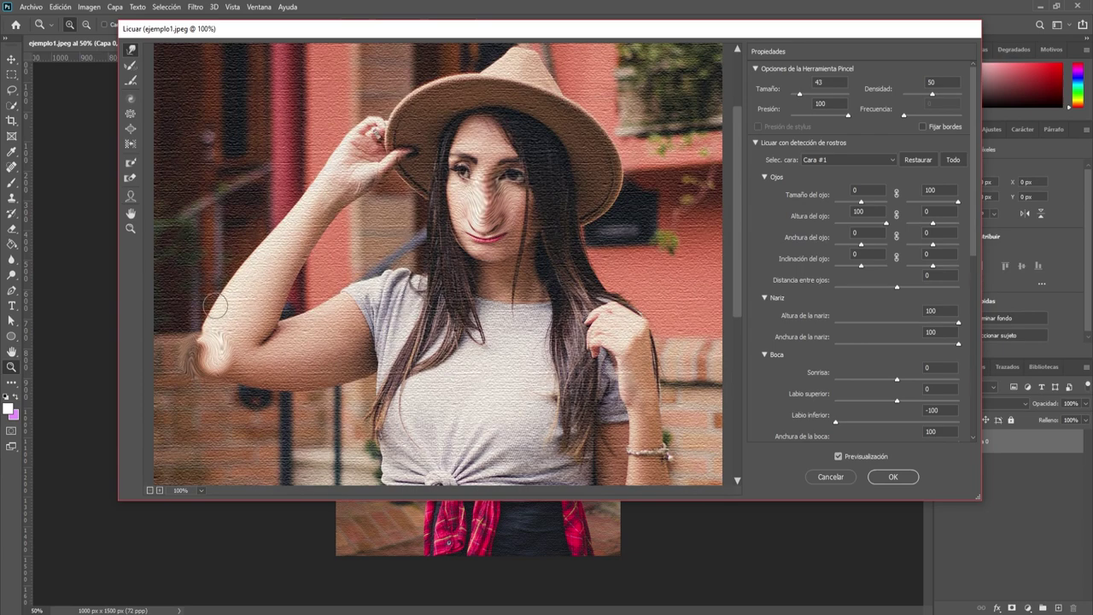
mouse_move(216, 307)
mouse_down()
mouse_move(205, 297)
mouse_move(255, 261)
mouse_move(272, 231)
mouse_move(259, 273)
mouse_move(242, 276)
mouse_move(242, 345)
mouse_up()
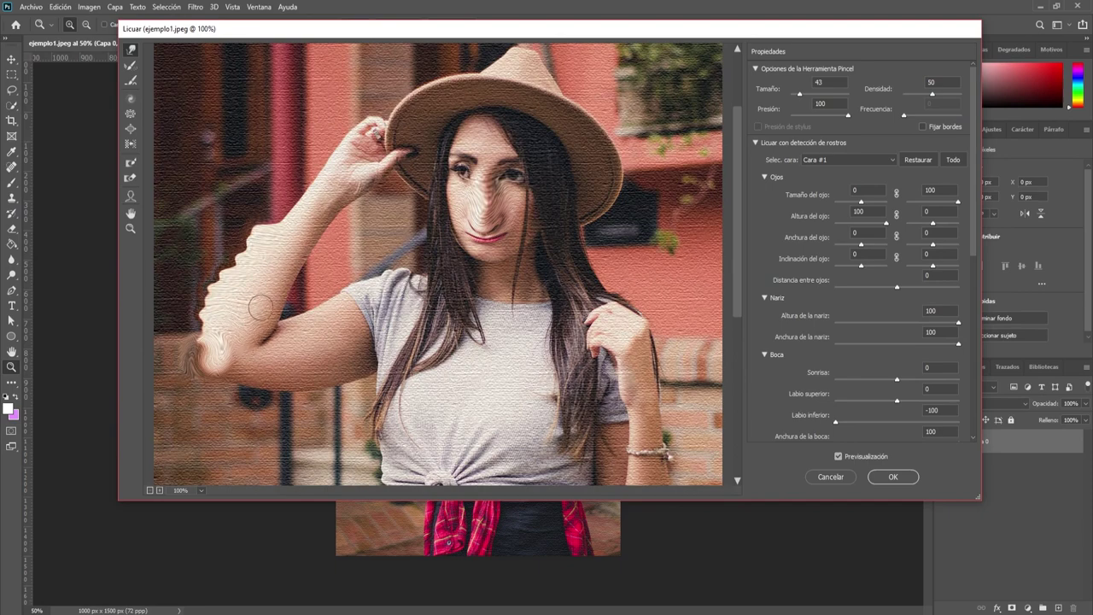
mouse_move(261, 306)
mouse_down()
mouse_move(297, 241)
mouse_move(276, 253)
mouse_move(292, 239)
mouse_move(286, 252)
mouse_up()
drag(256, 291, 284, 261)
click(833, 479)
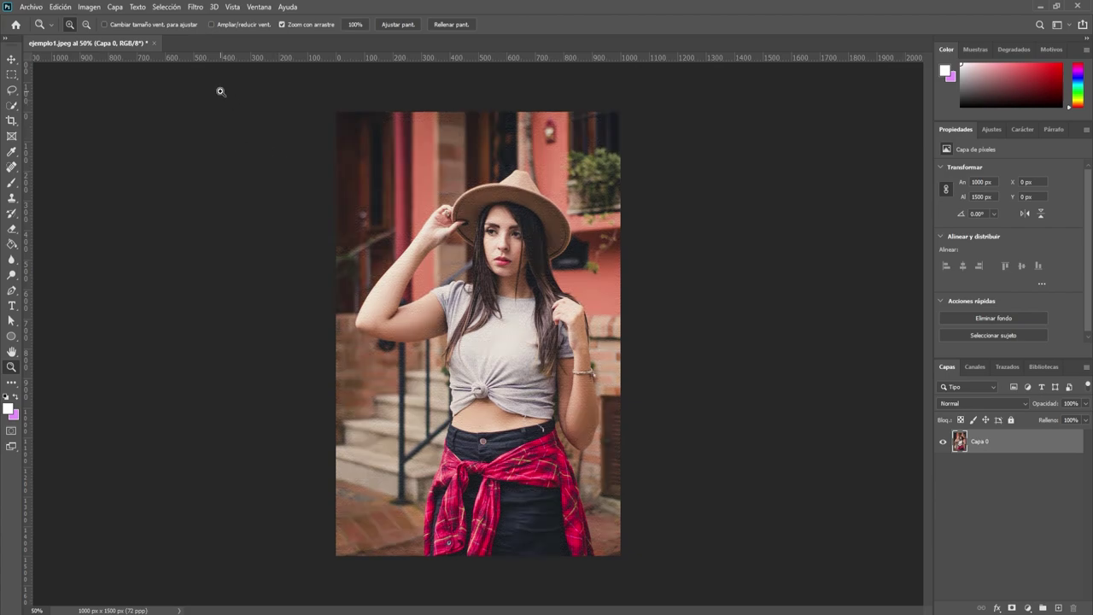
- Reopen Filtro > Licuar on the undistorted street portrait
click(190, 9)
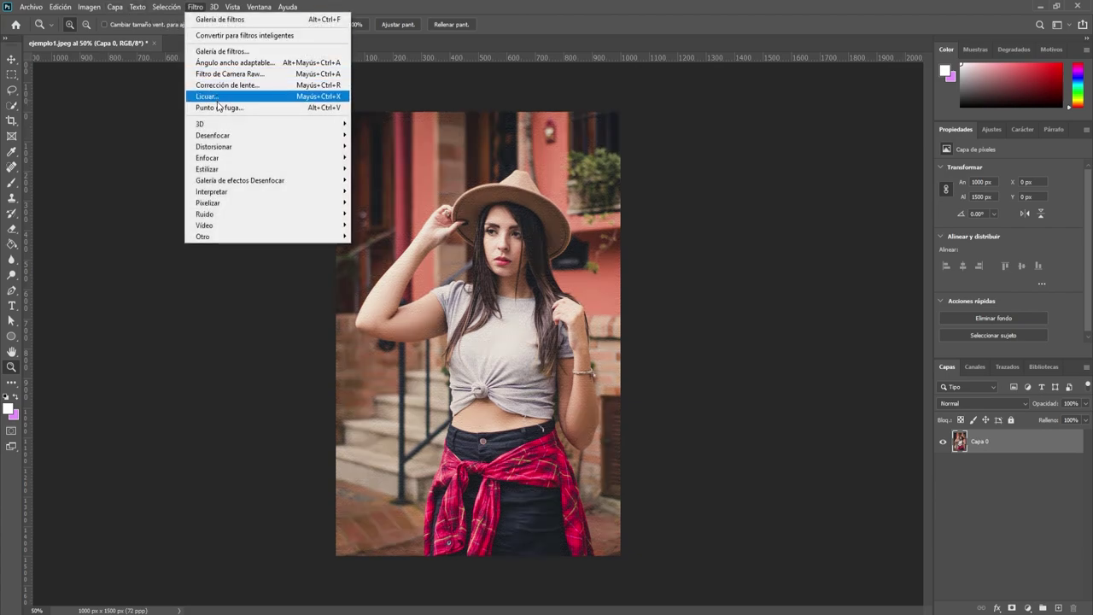
click(217, 96)
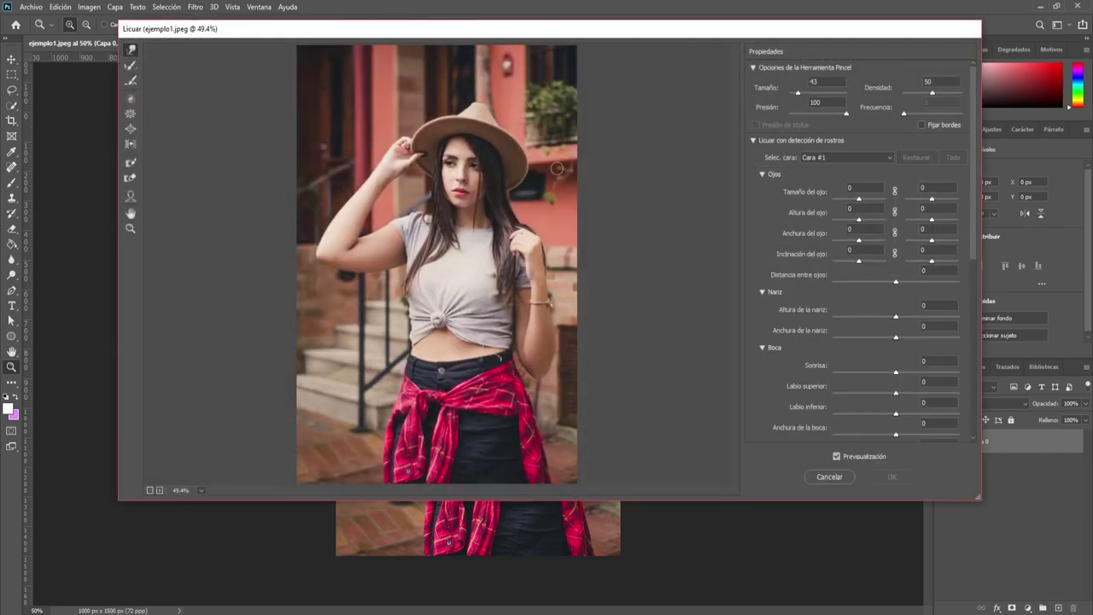
- Zoom into the arm and forward-warp the raised forearm's contour up to the wrist
click(159, 490)
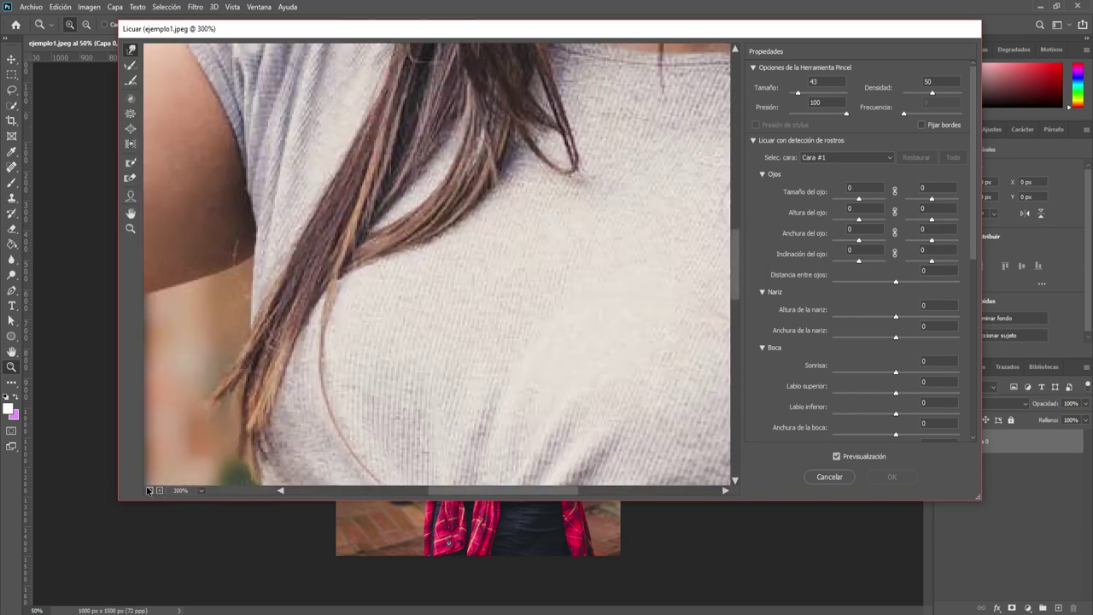
click(150, 490)
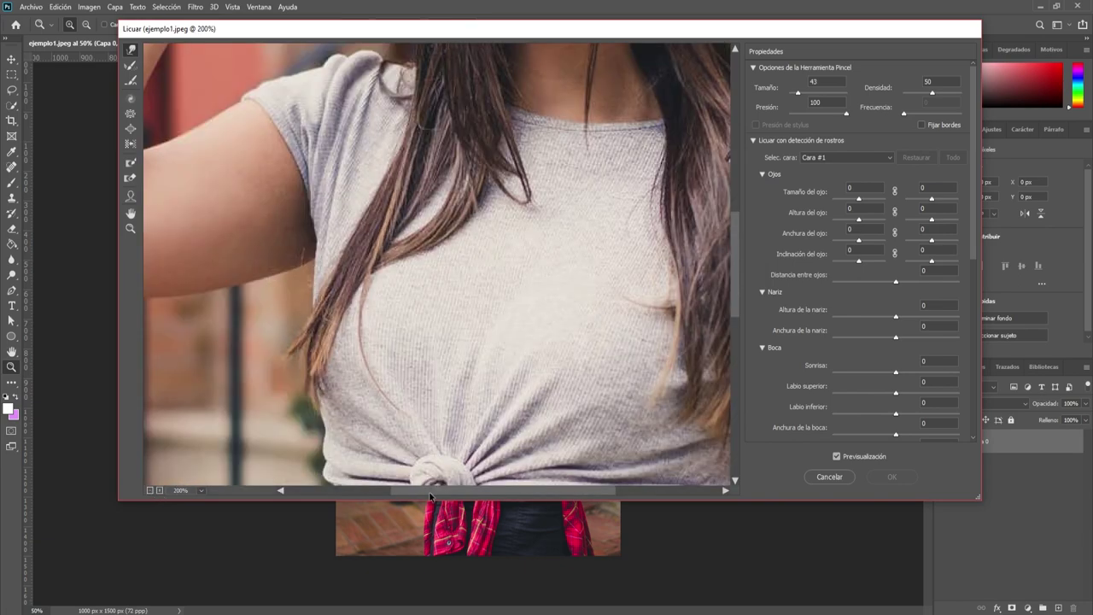
drag(397, 490, 335, 489)
scroll(315, 241, up, 5)
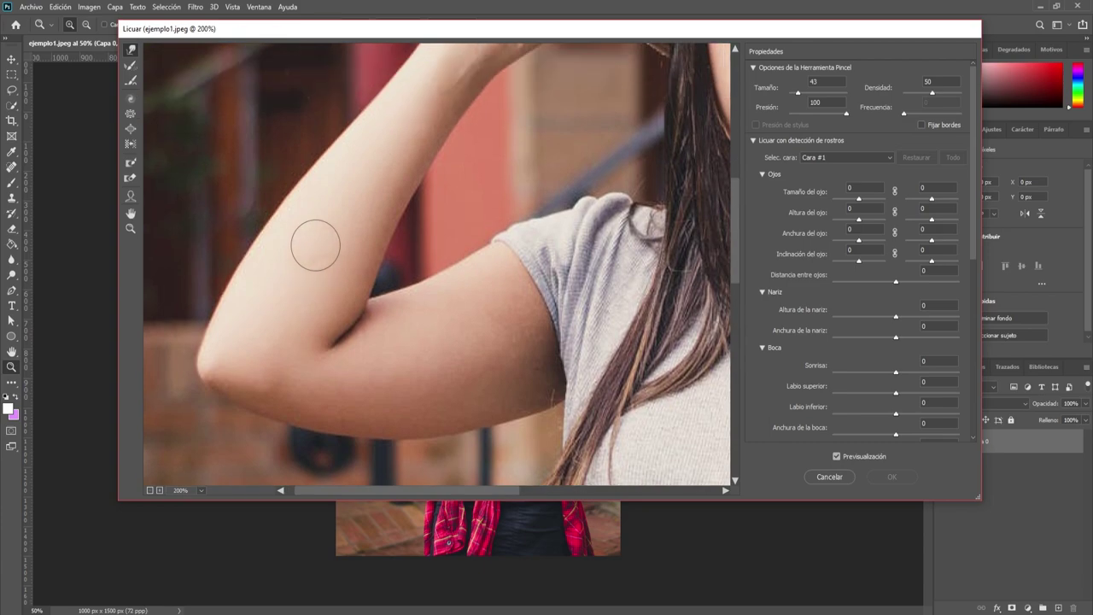
scroll(315, 242, up, 2)
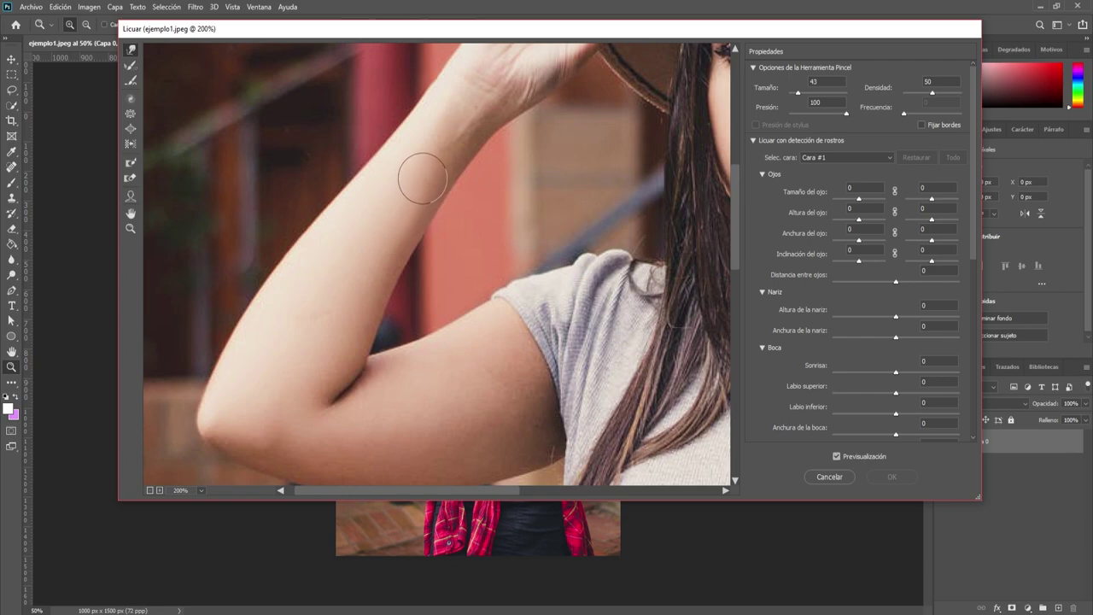
drag(427, 177, 503, 217)
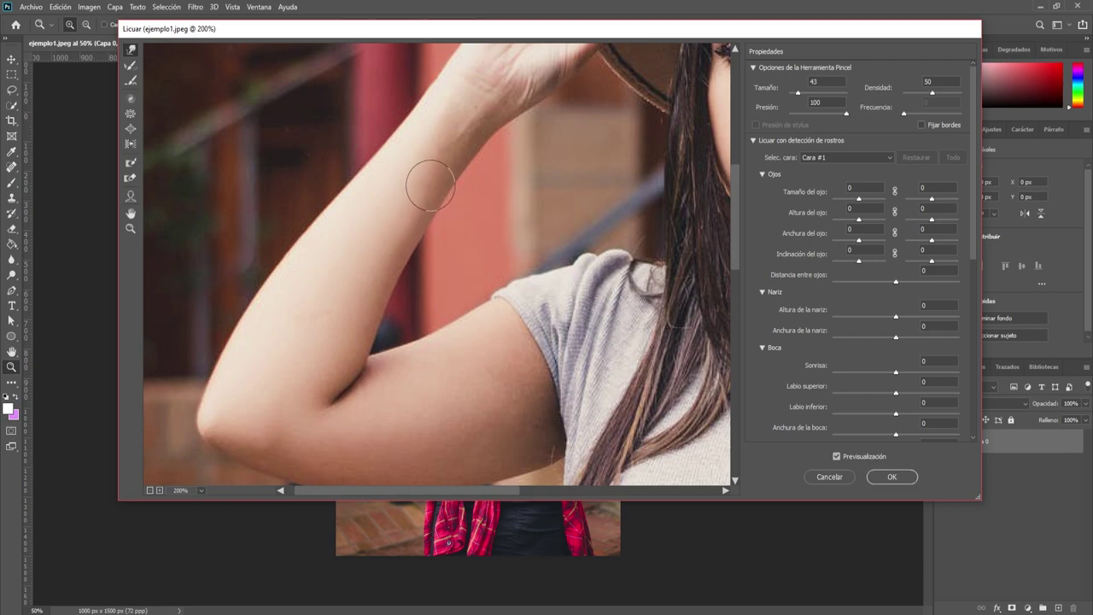
mouse_move(432, 185)
mouse_down()
mouse_move(400, 179)
mouse_move(412, 173)
mouse_move(359, 274)
mouse_up()
mouse_move(427, 165)
mouse_down()
mouse_move(439, 142)
mouse_move(425, 175)
mouse_up()
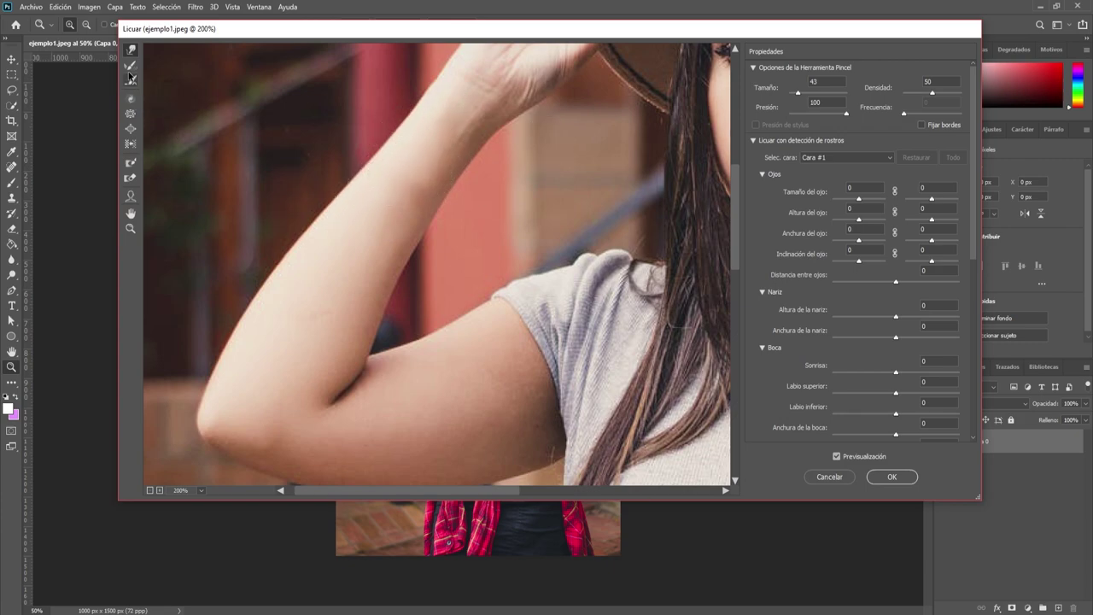
- Pan and zoom the Liquify preview to inspect the woman's face
click(131, 214)
mouse_move(398, 239)
mouse_down()
mouse_move(254, 283)
mouse_move(332, 324)
mouse_move(415, 210)
mouse_move(276, 309)
mouse_move(318, 397)
mouse_up()
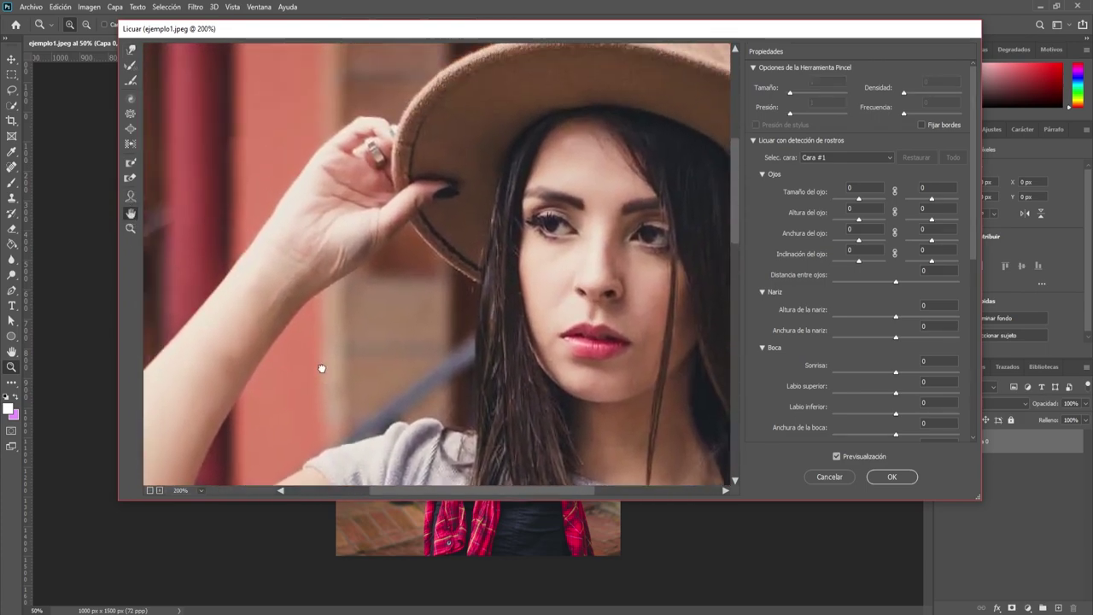
click(131, 228)
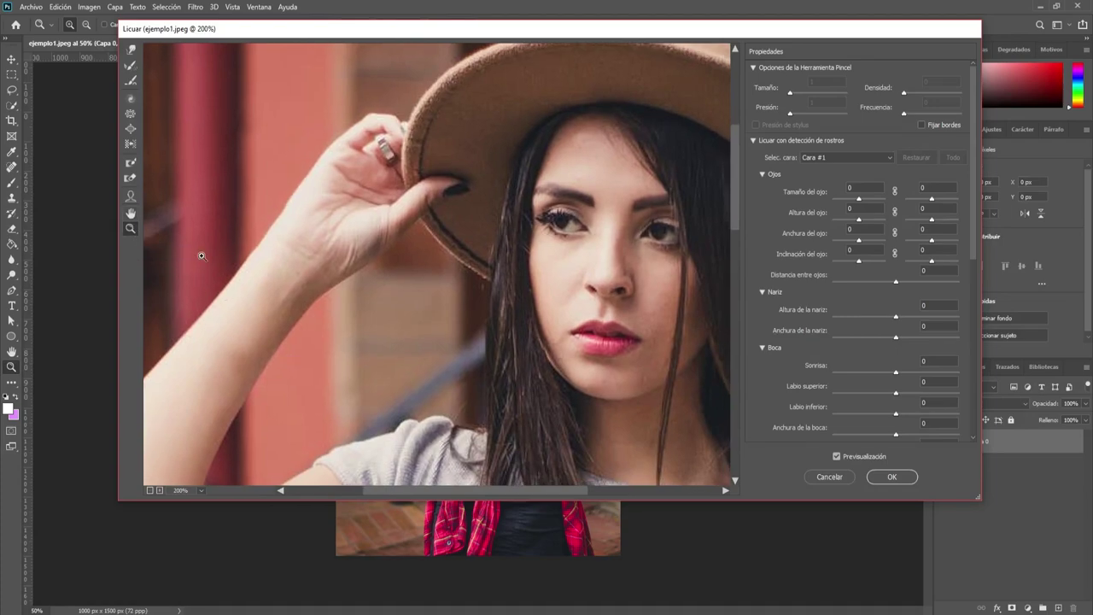
click(546, 276)
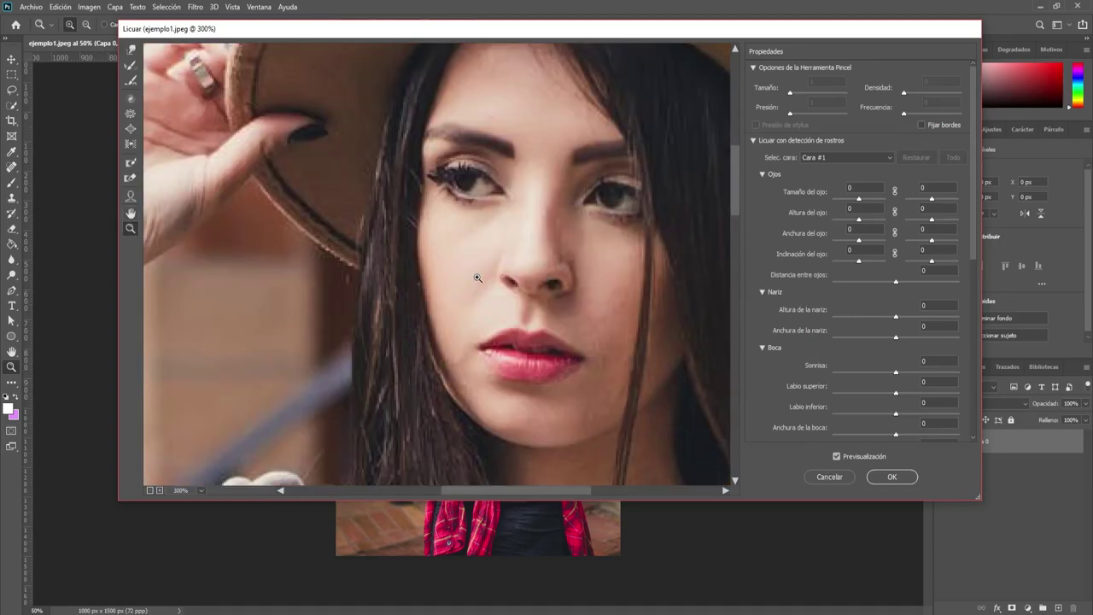
alt+click(462, 273)
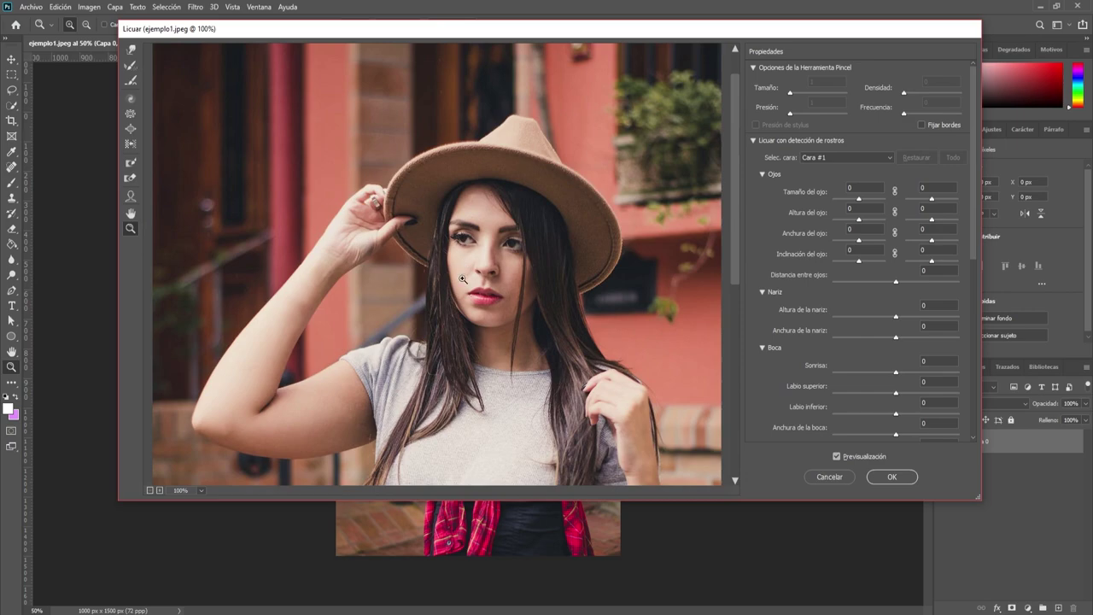
click(462, 278)
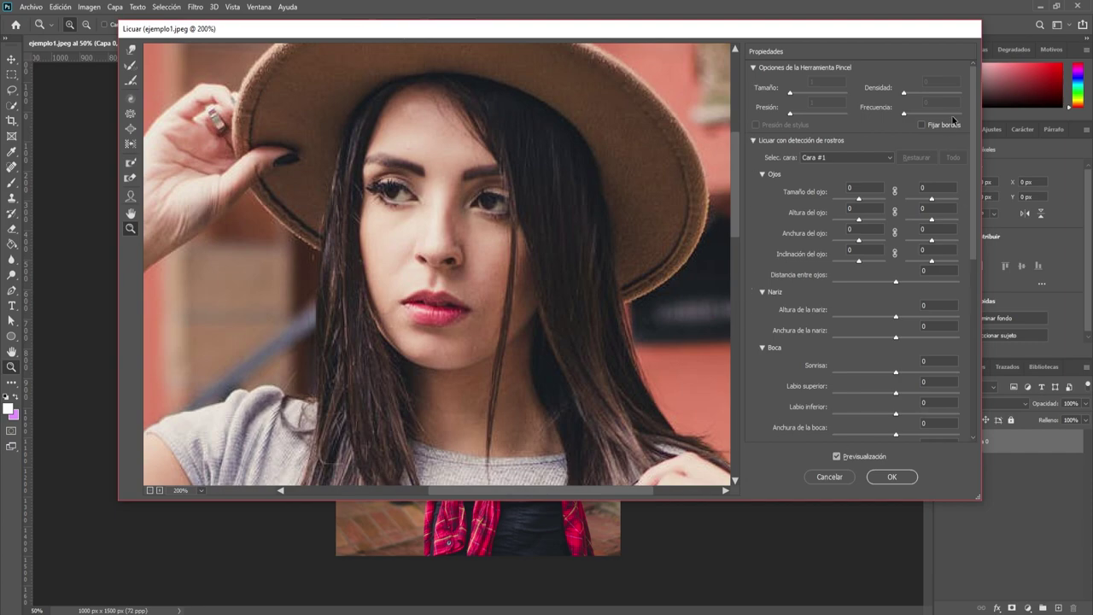
- Collapse and re-expand the Properties sections, then apply the forearm warp with OK
click(753, 141)
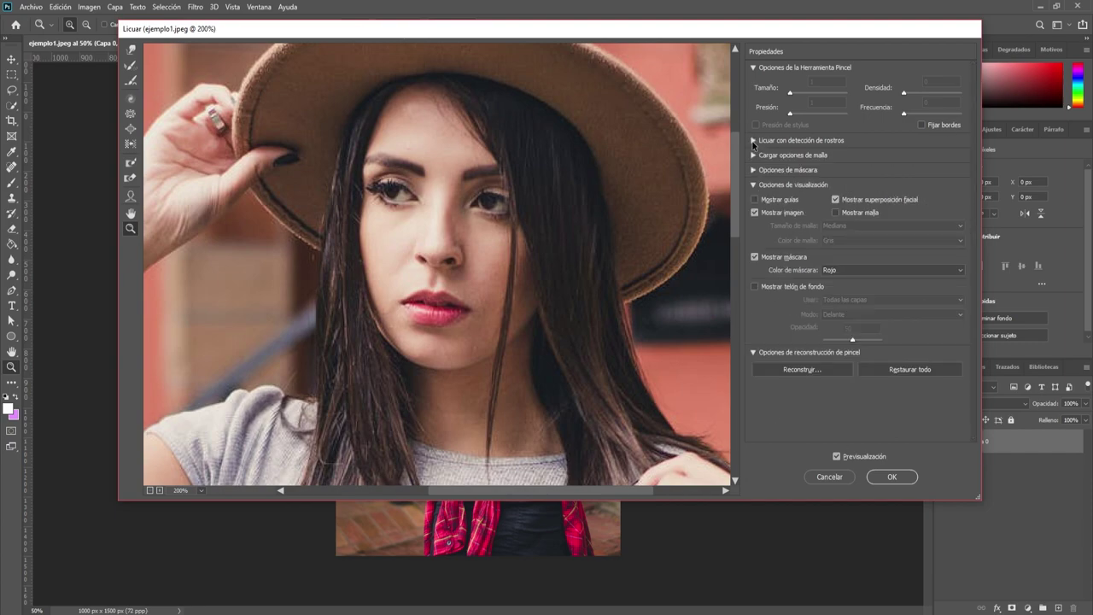
click(753, 69)
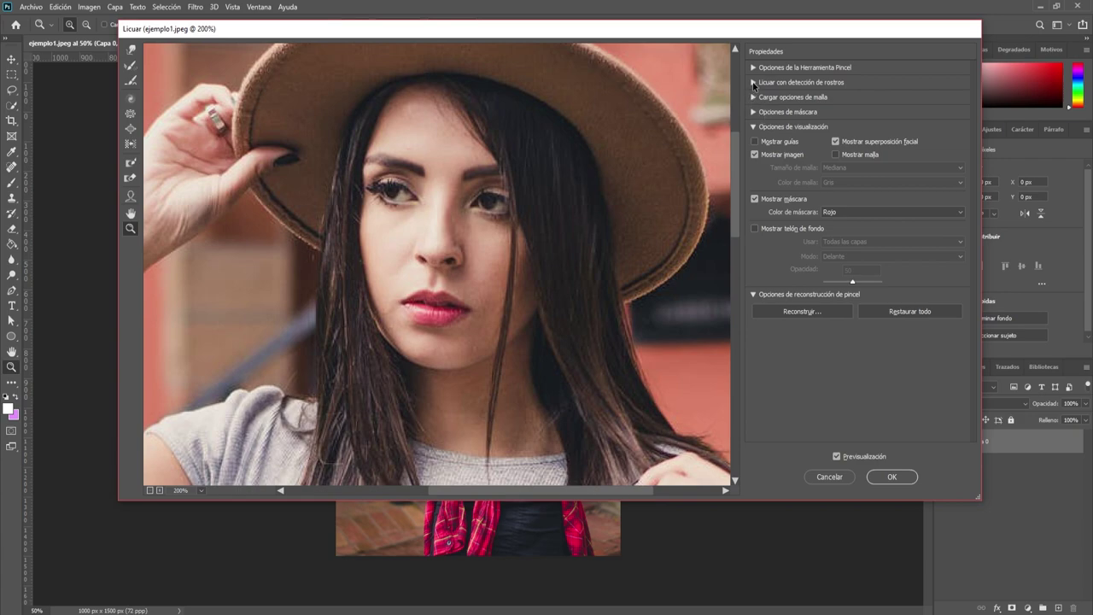
click(753, 83)
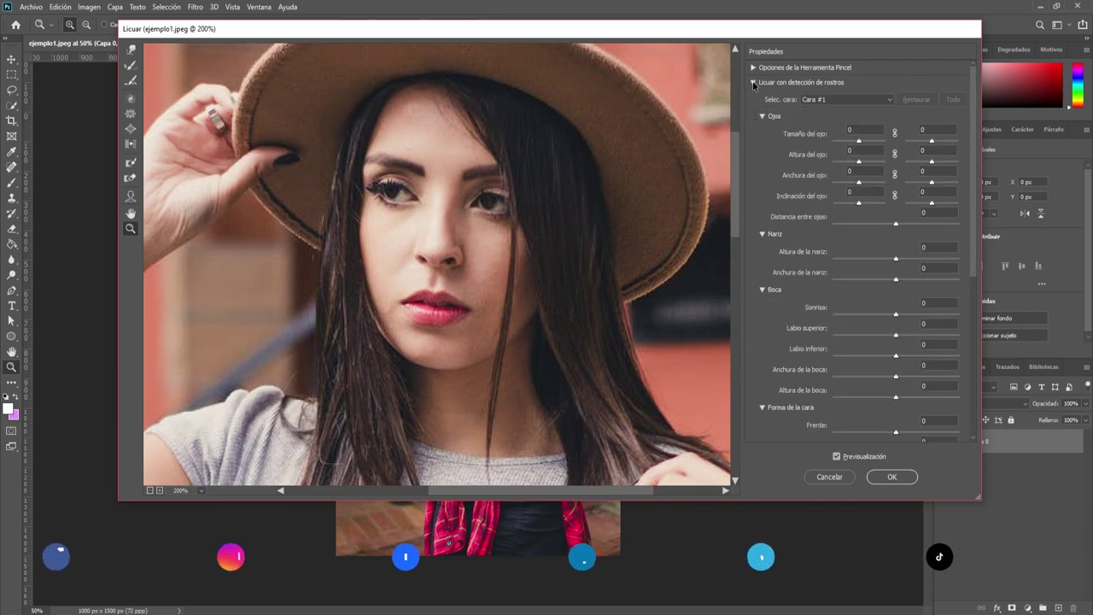
click(754, 83)
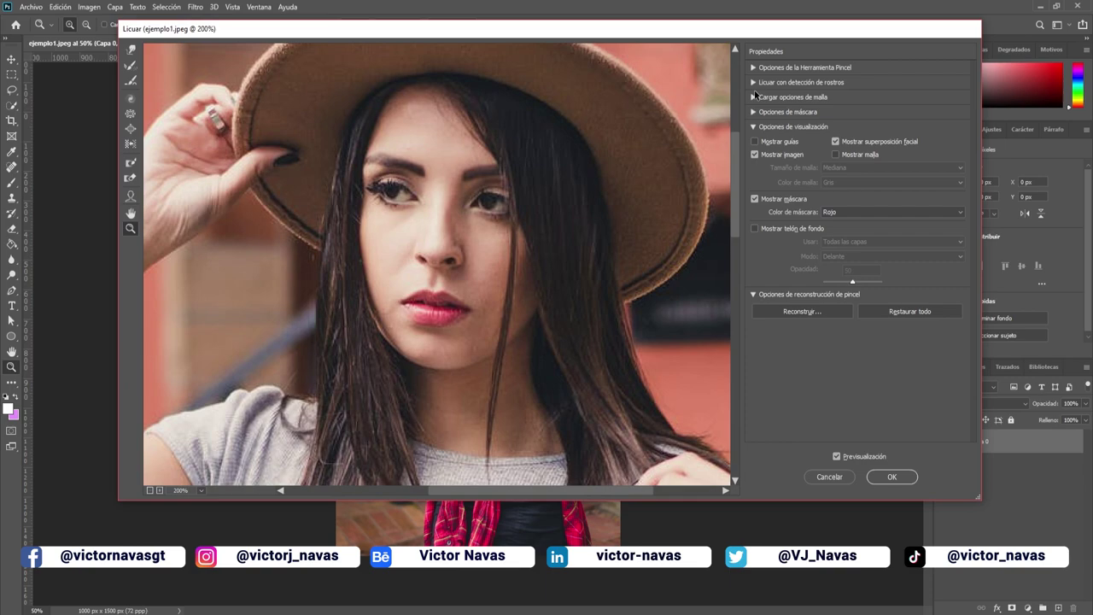
click(878, 479)
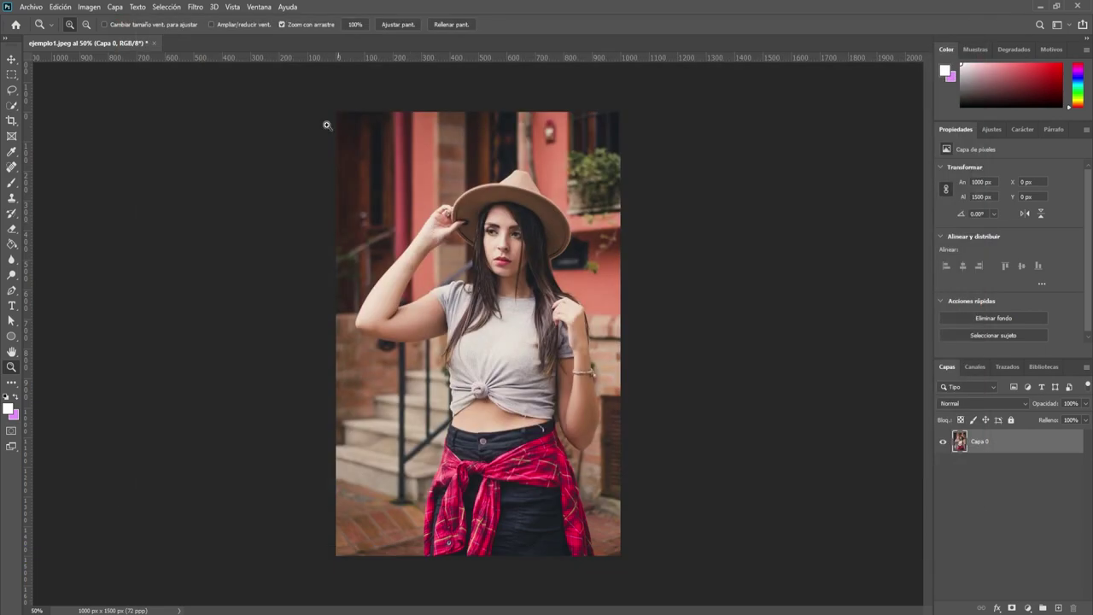
click(194, 6)
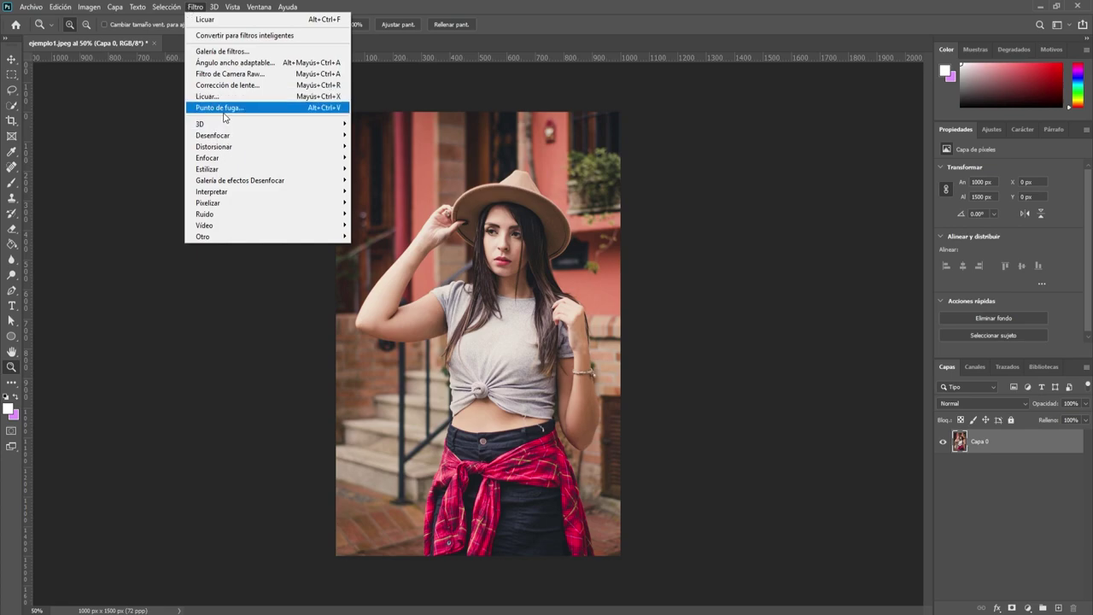
mouse_move(212, 135)
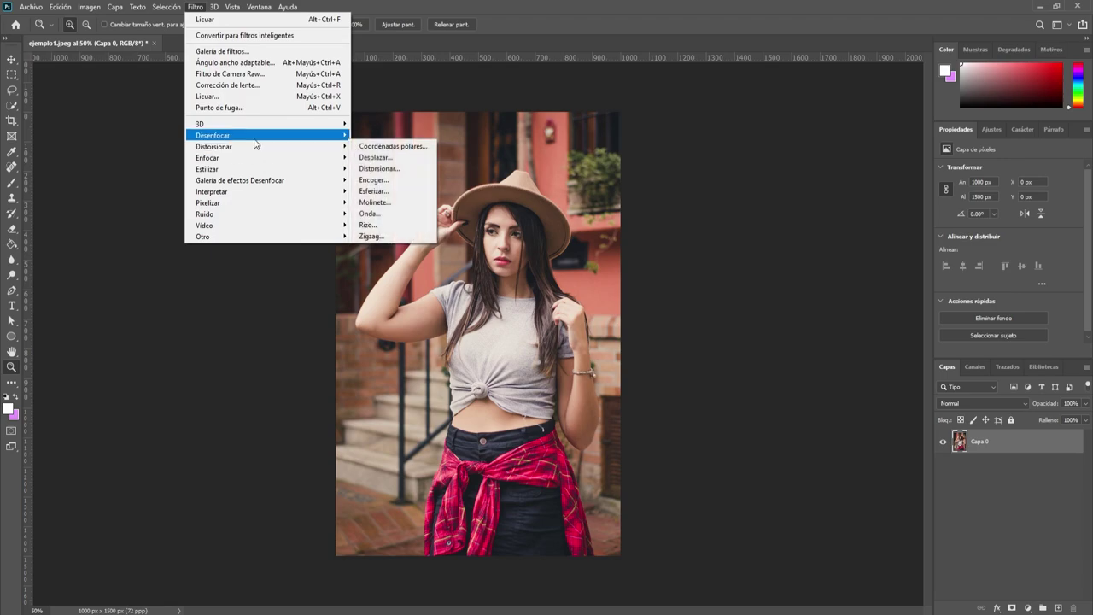
click(702, 165)
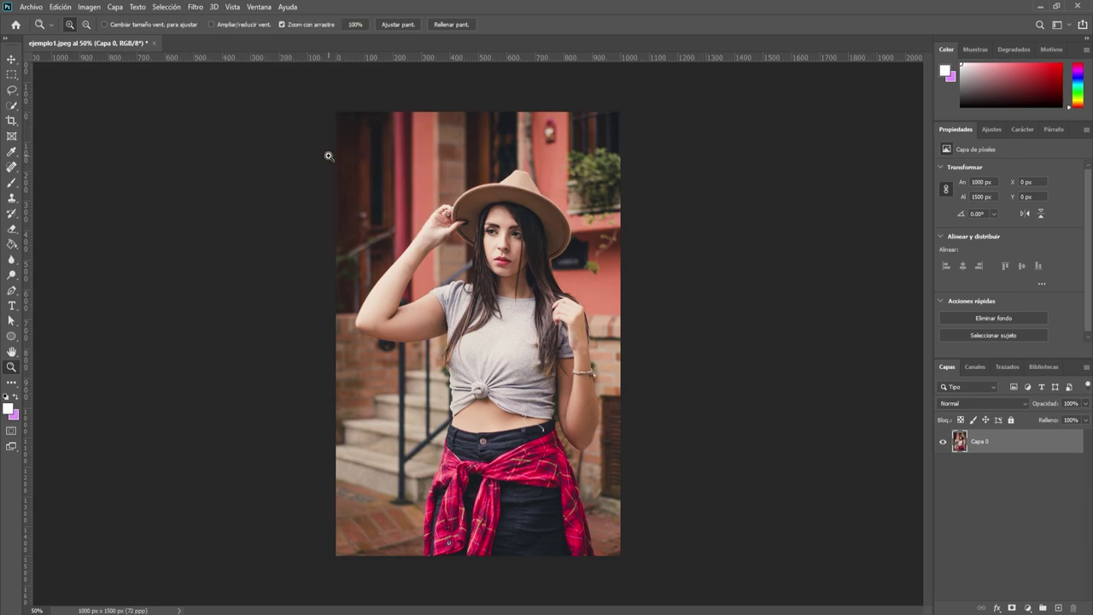